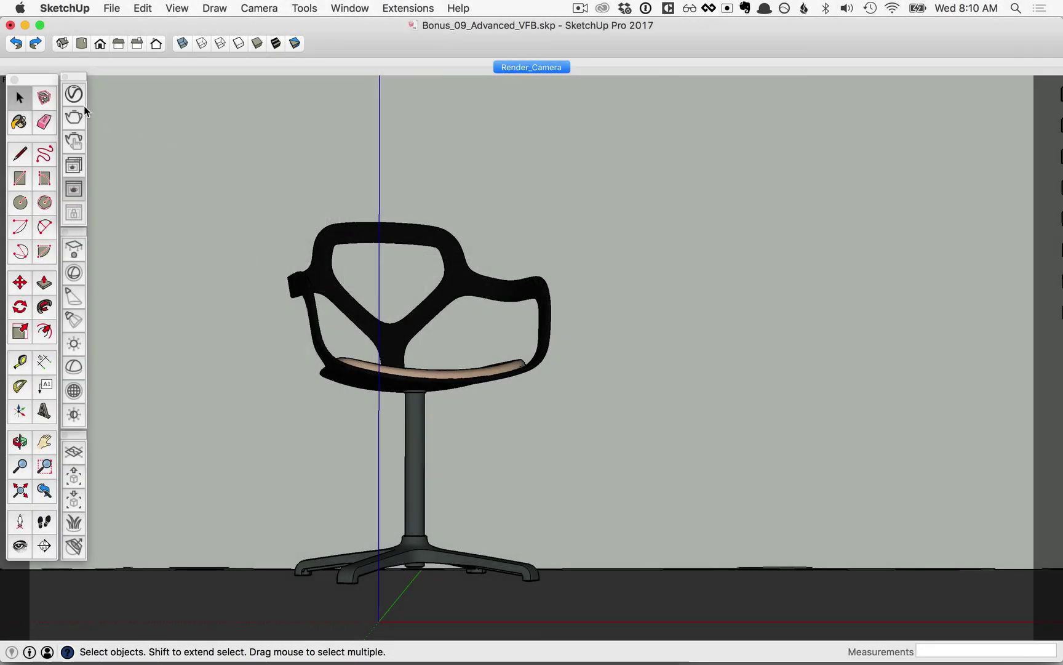
- Open the V-Ray Asset Editor's render settings and shift its panel slightly right of the chair
{"action": "left_click", "coordinate": [74, 94]}
{"action": "left_click_drag", "start_coordinate": [187, 97], "coordinate": [238, 91]}
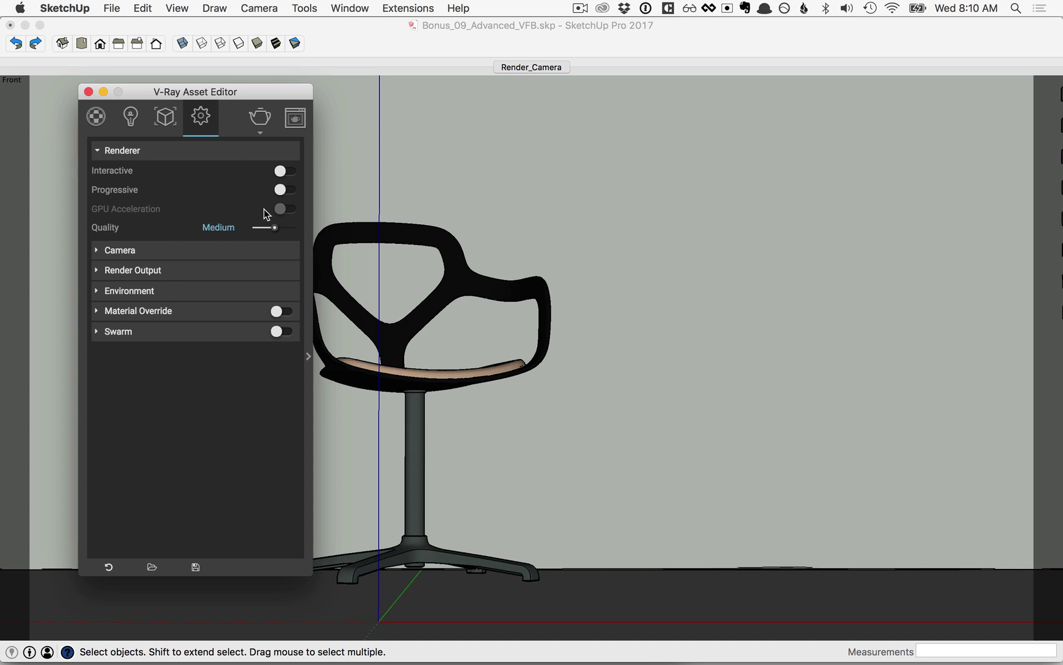
- Render the white chair and save the render to the frame buffer history
{"action": "left_click", "coordinate": [268, 119]}
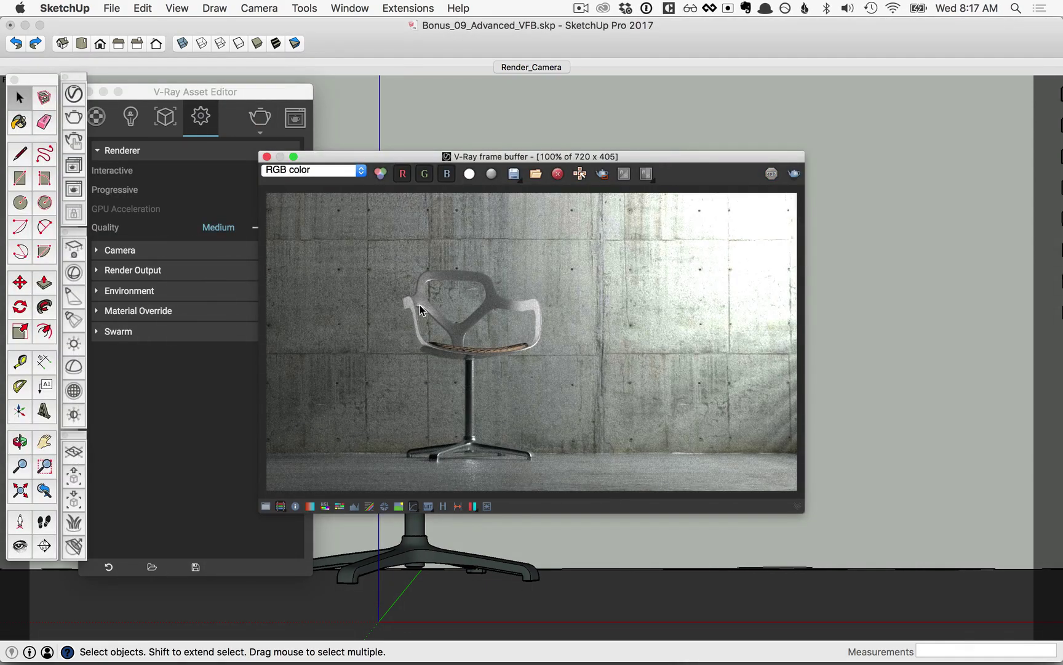
{"action": "left_click", "coordinate": [443, 506]}
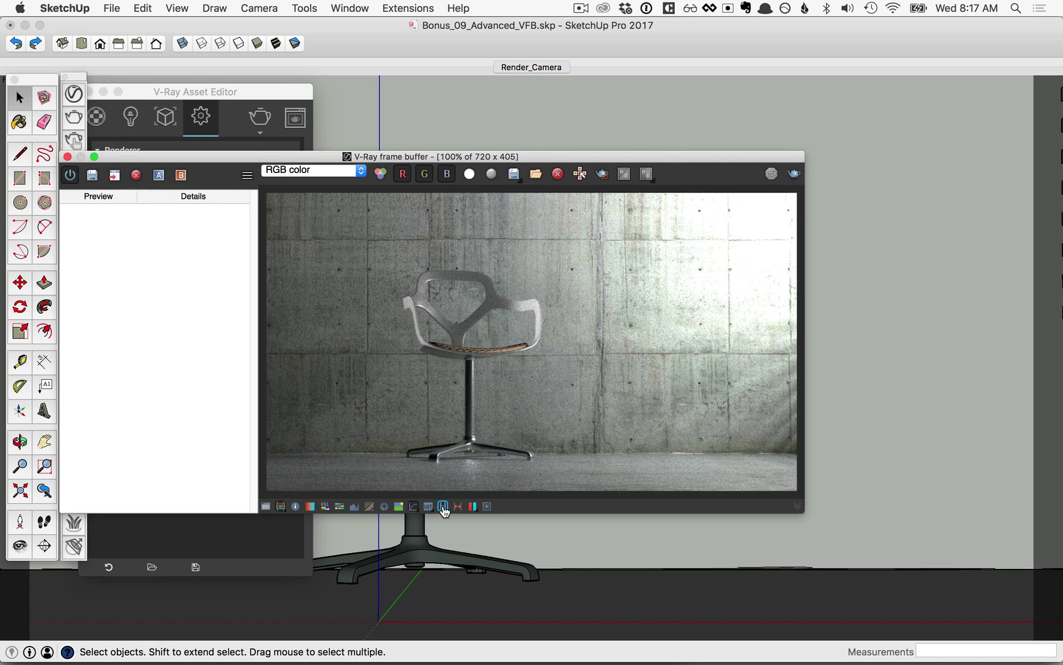
{"action": "left_click", "coordinate": [93, 176]}
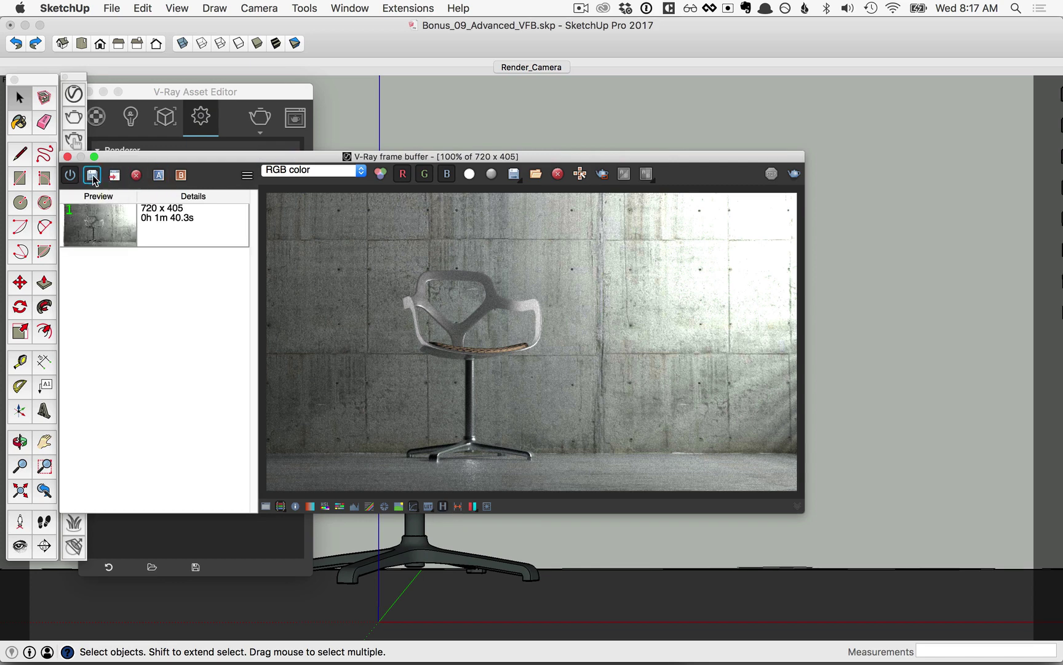
- Give the new history entry the comment 'White' and hide the history list
{"action": "right_click", "coordinate": [185, 211]}
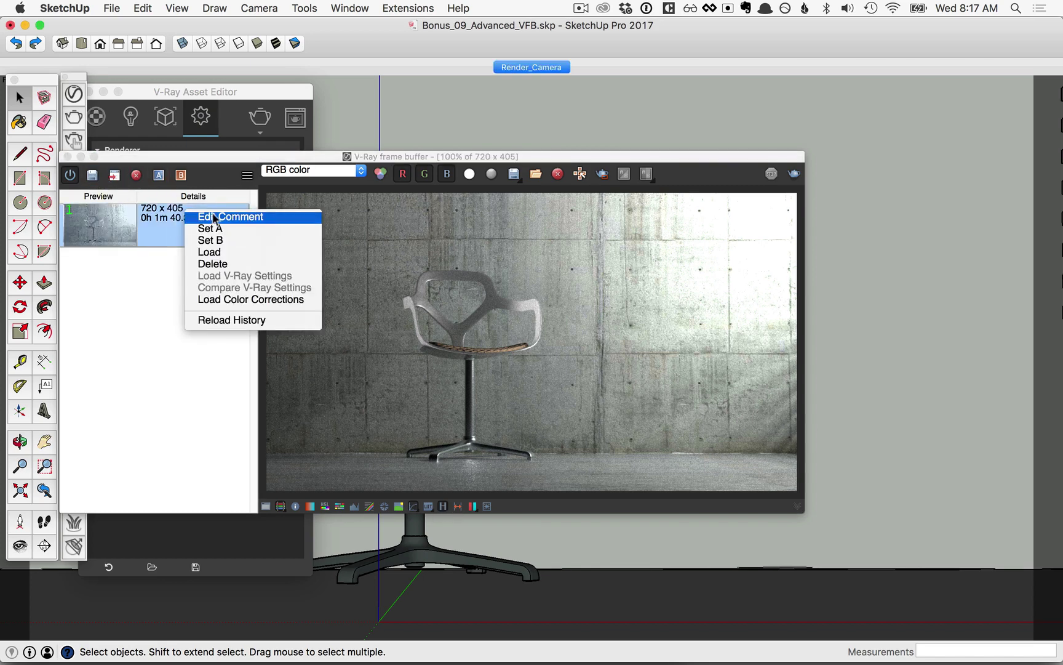
{"action": "left_click", "coordinate": [214, 218]}
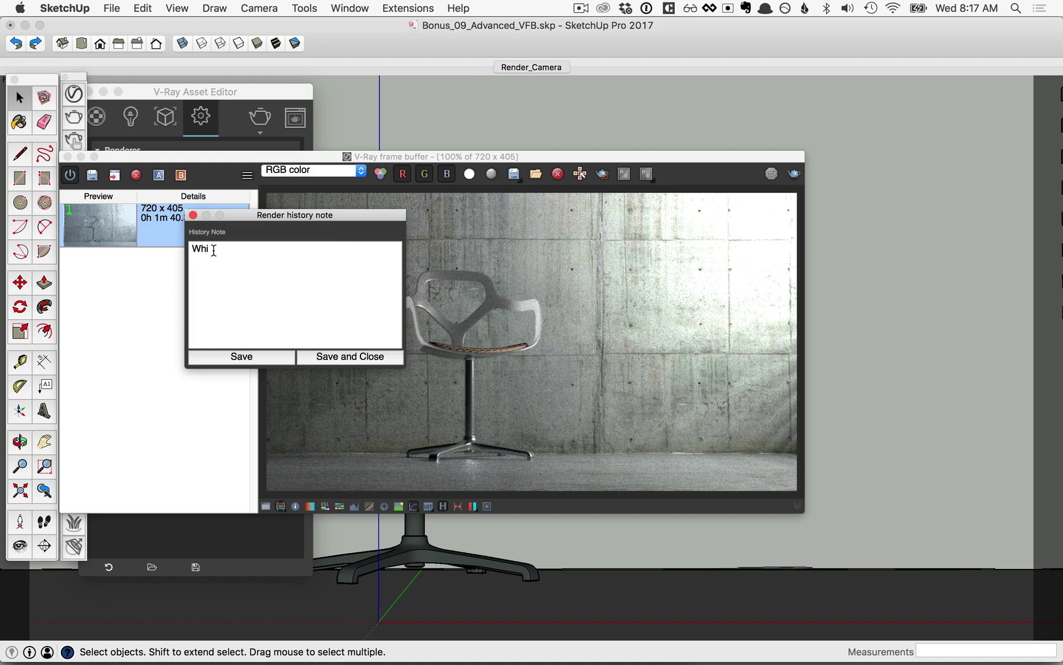
{"action": "left_click", "coordinate": [240, 356]}
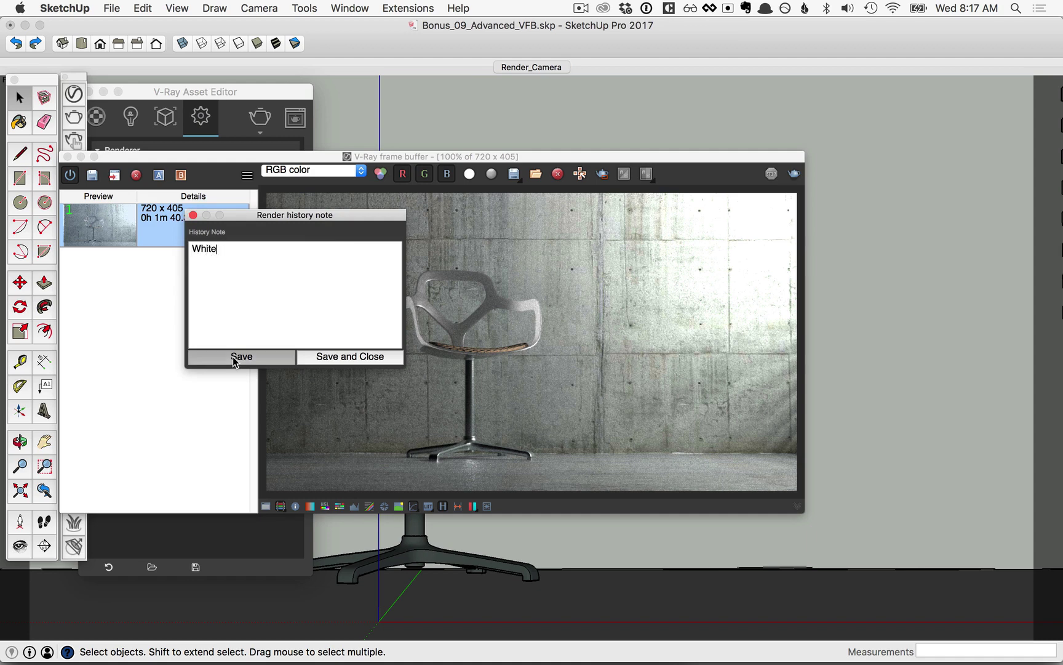
{"action": "left_click", "coordinate": [194, 215]}
{"action": "left_click", "coordinate": [443, 506]}
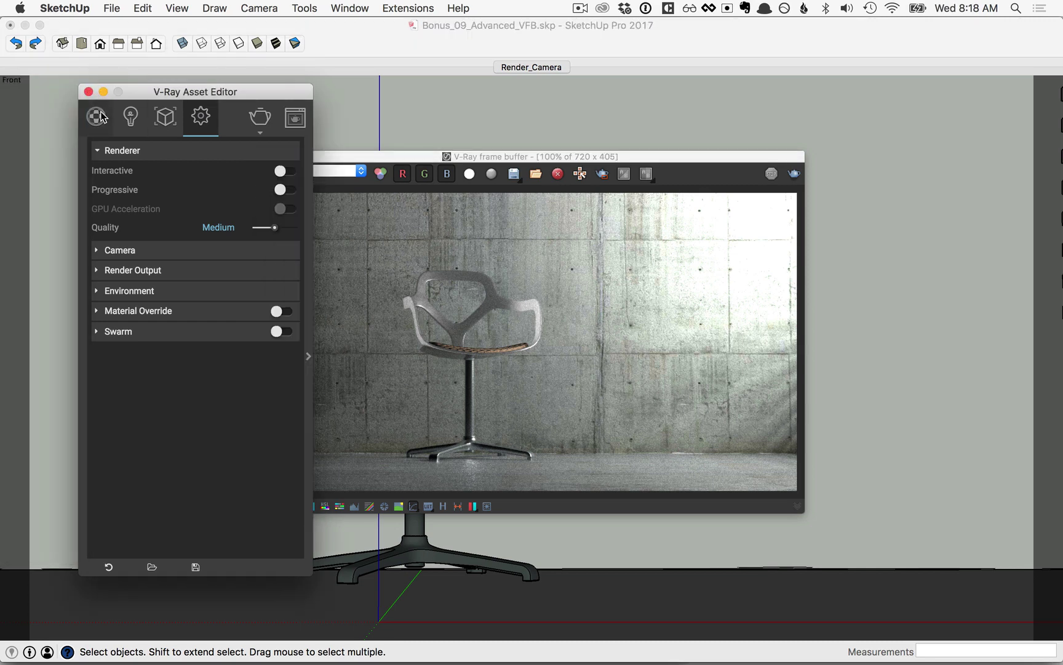
- Set the Plastic_Translucent_01_White Fog Color to light cyan on the colour wheel
{"action": "left_click", "coordinate": [96, 118]}
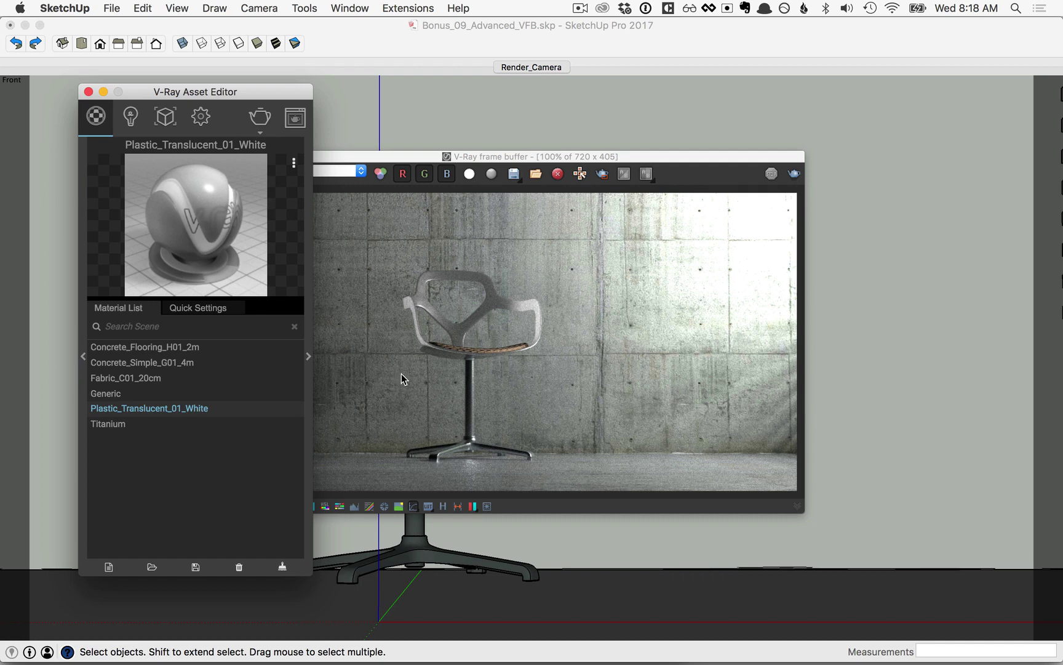
{"action": "left_click", "coordinate": [201, 307]}
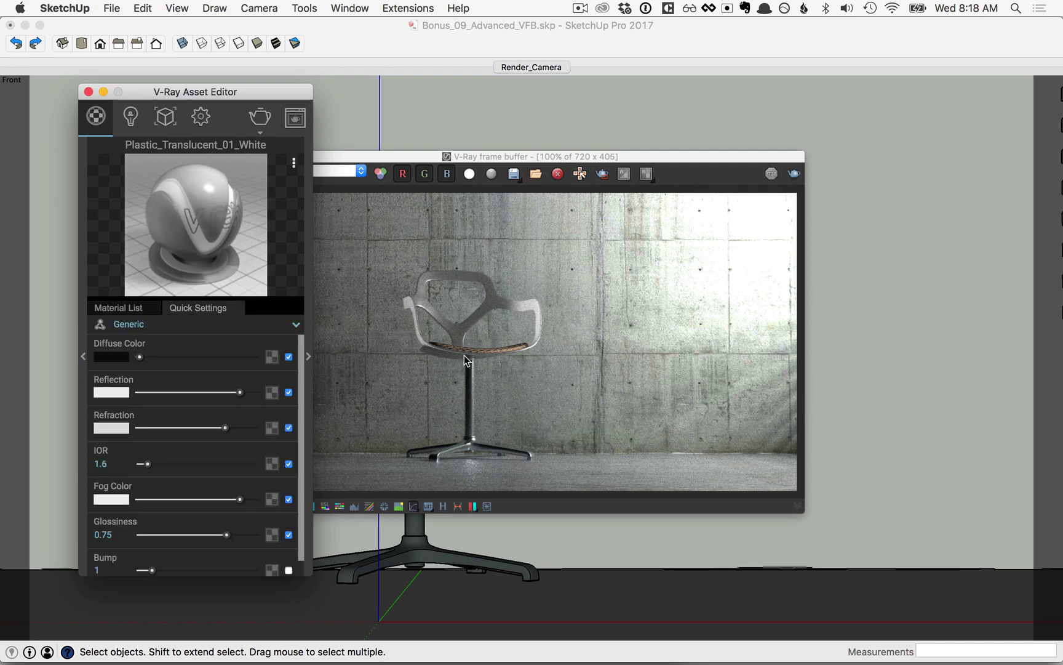
{"action": "left_click", "coordinate": [116, 501]}
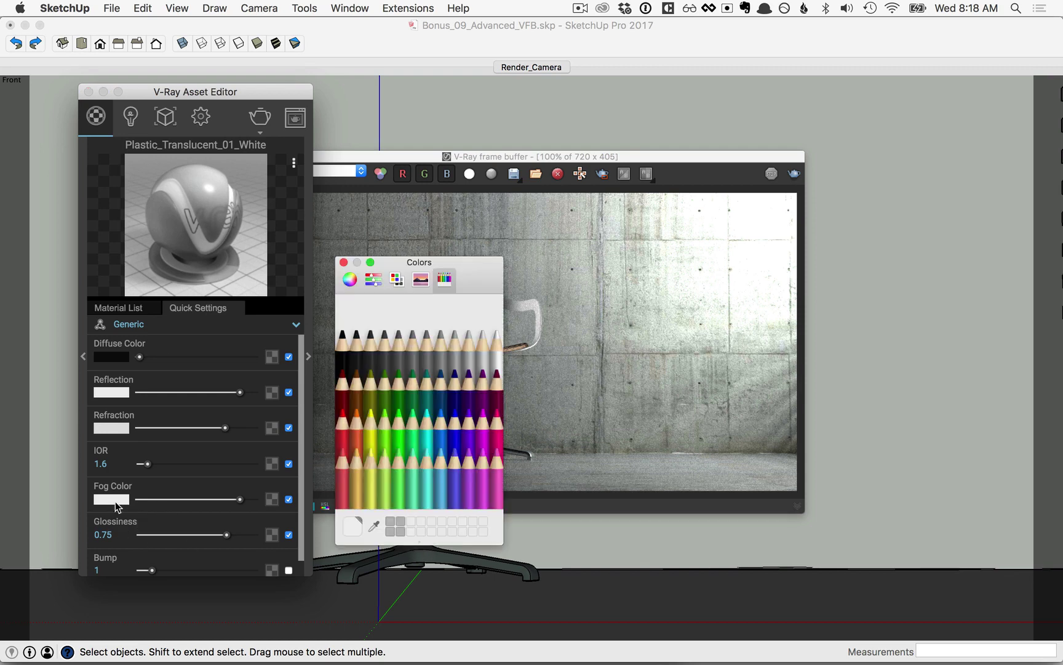
{"action": "left_click", "coordinate": [349, 280]}
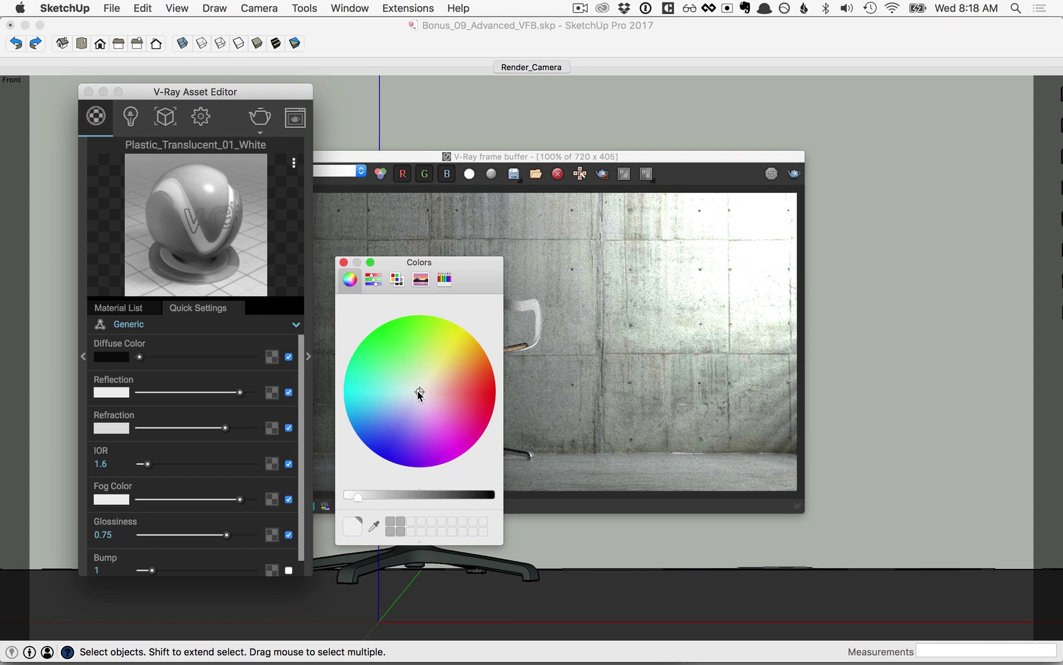
{"action": "left_click_drag", "start_coordinate": [419, 394], "coordinate": [389, 403]}
{"action": "left_click", "coordinate": [343, 262]}
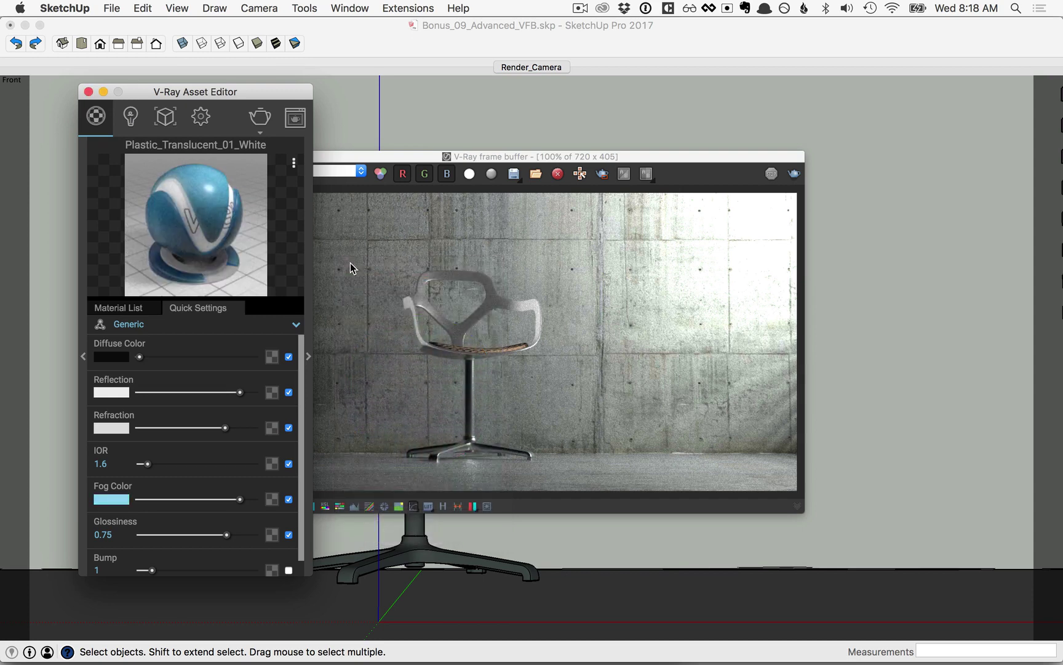
- Turn on Region Render around the chair and re-render it with the blue material
{"action": "left_click", "coordinate": [603, 174]}
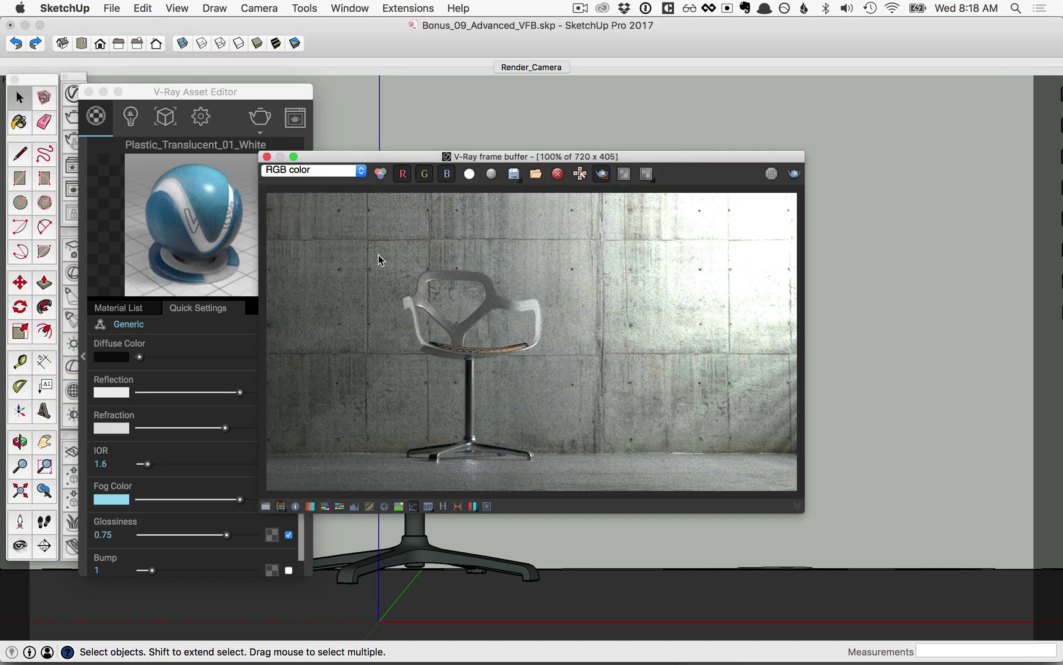
{"action": "left_click_drag", "start_coordinate": [379, 255], "coordinate": [570, 376]}
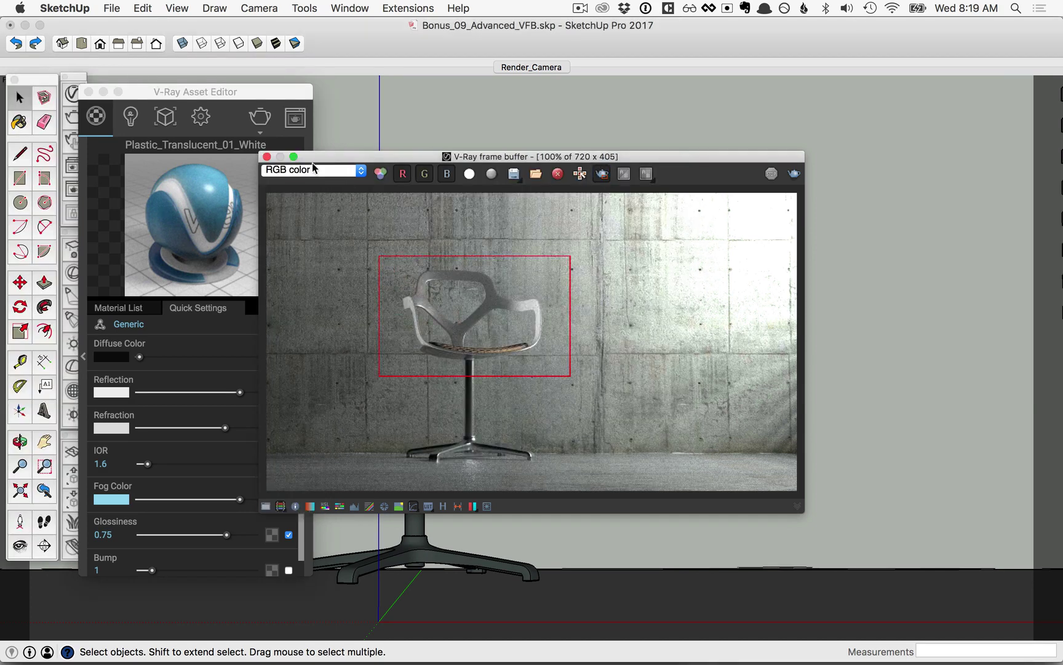
{"action": "left_click", "coordinate": [263, 120]}
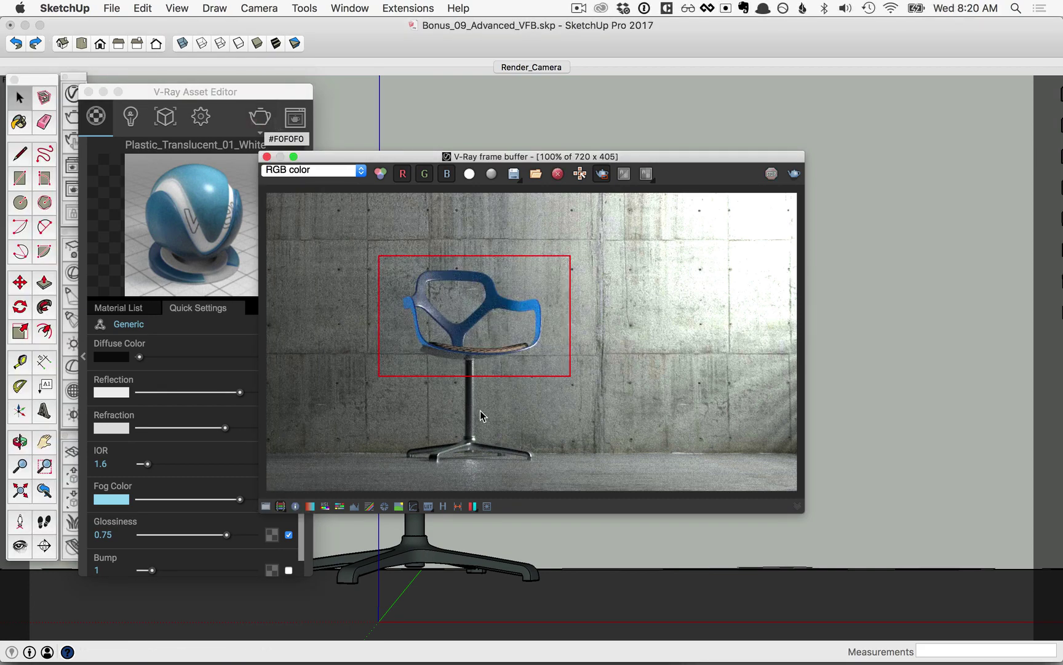
- Save the blue render to history with the comment 'Blue'
{"action": "left_click", "coordinate": [443, 506]}
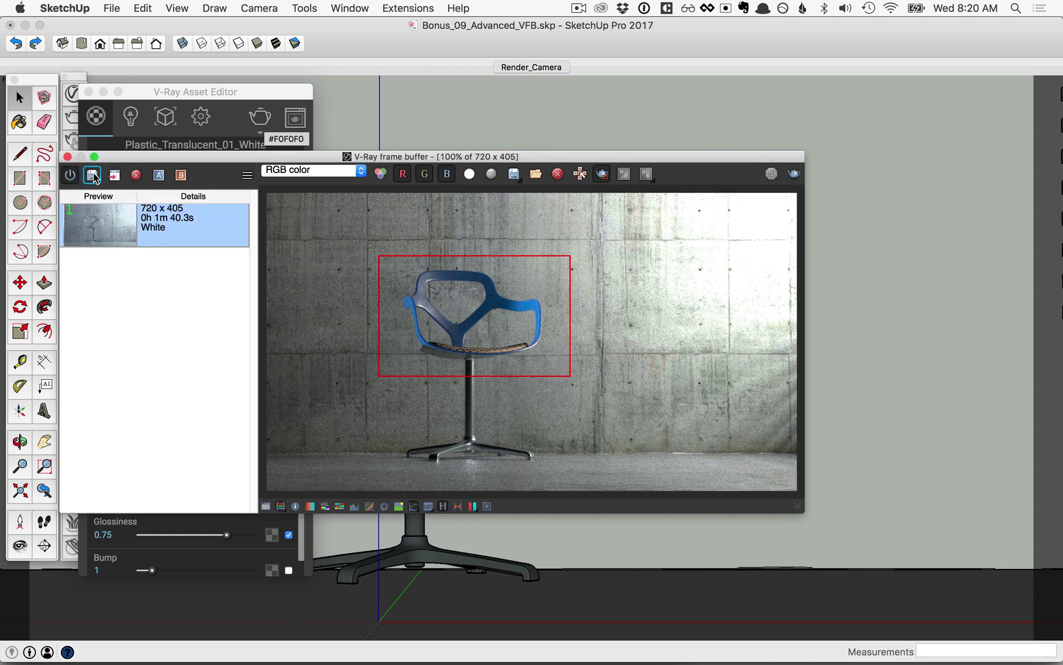
{"action": "left_click", "coordinate": [92, 176]}
{"action": "right_click", "coordinate": [118, 213]}
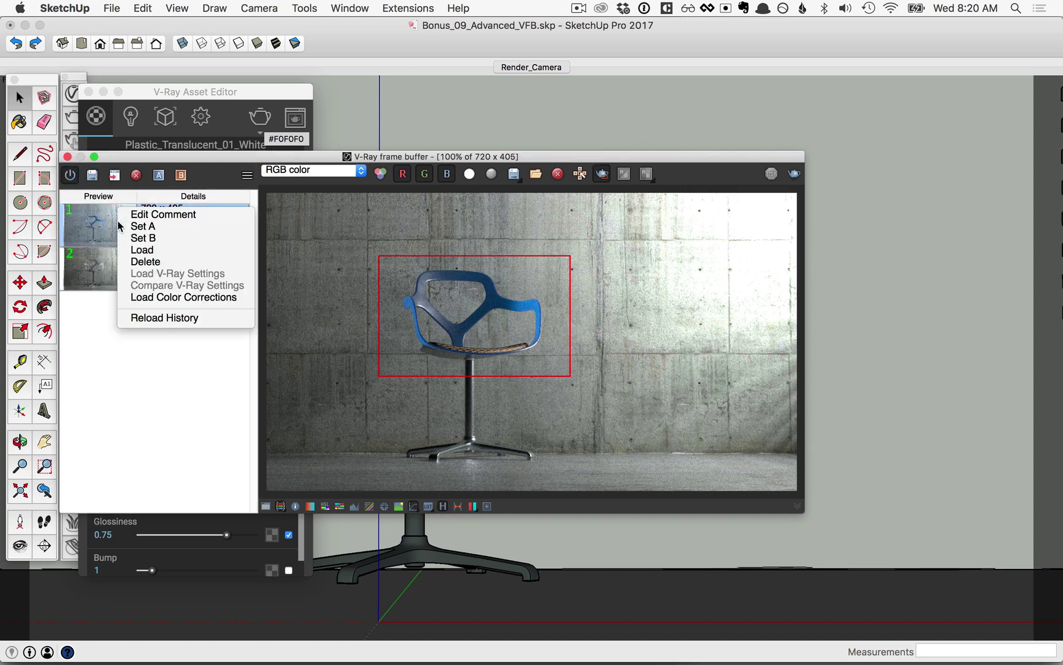
{"action": "left_click", "coordinate": [149, 218]}
{"action": "type", "text": "Blue"}
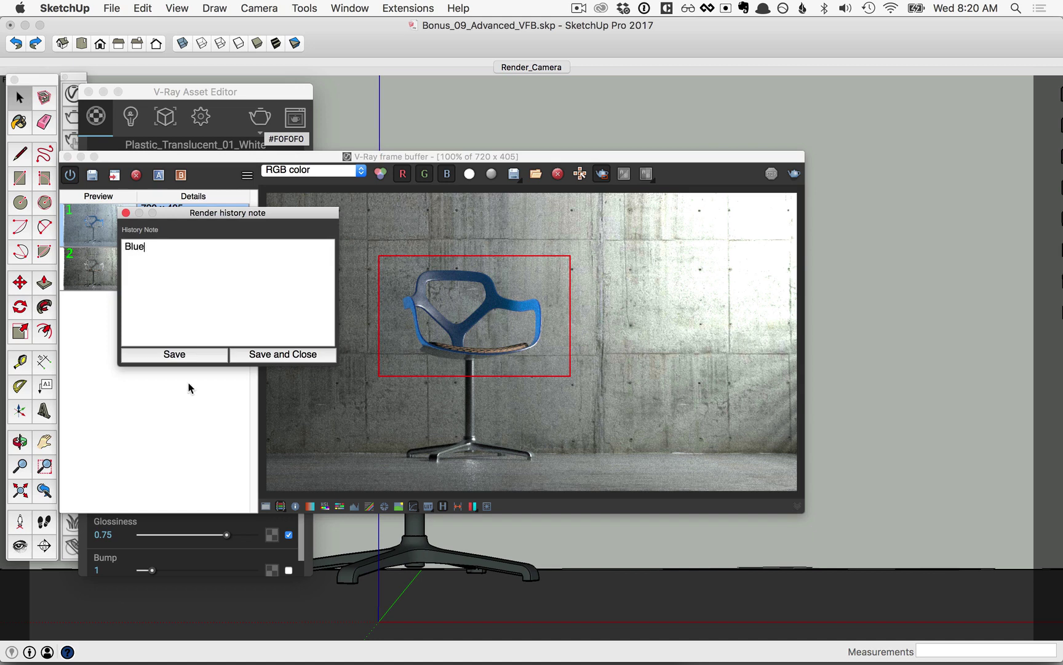
{"action": "left_click", "coordinate": [271, 355]}
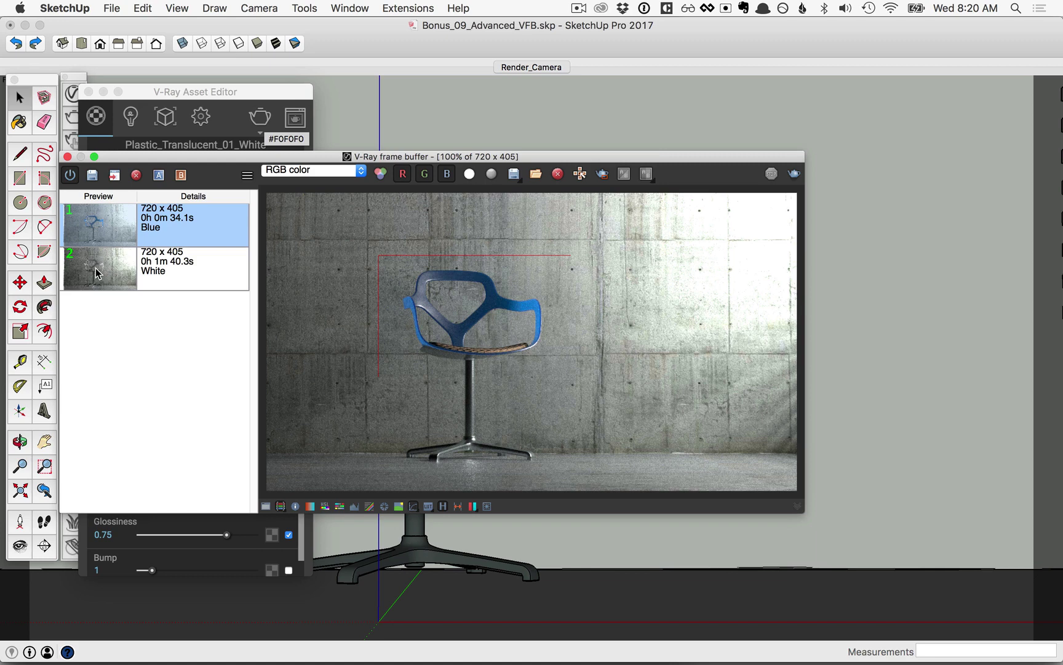
- Preview the White history render, return to Blue, and turn on compare mode
{"action": "left_click", "coordinate": [95, 268]}
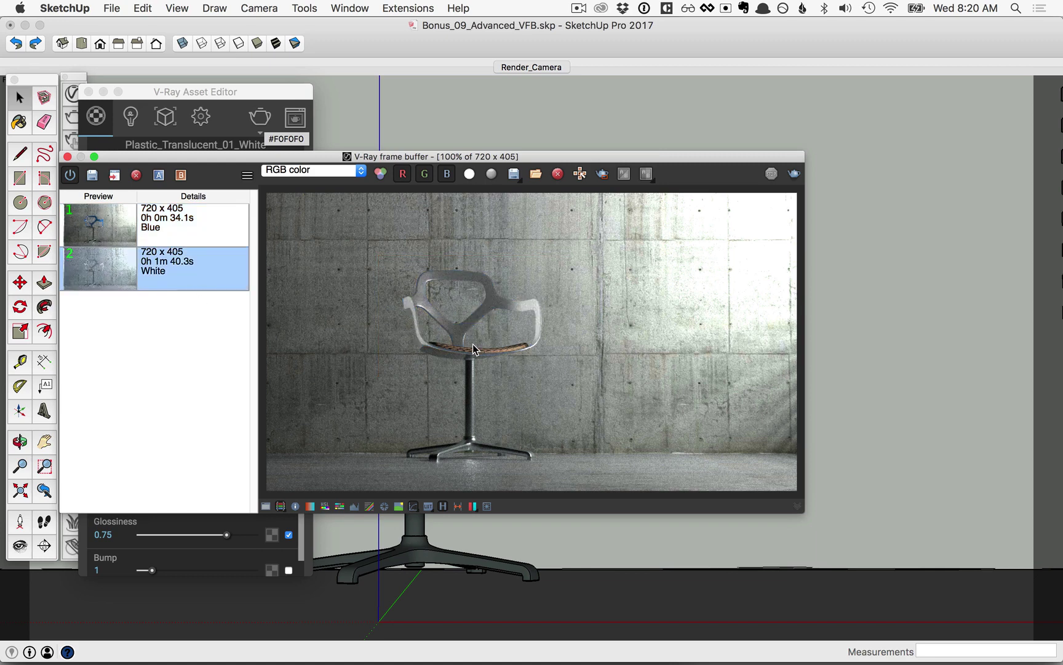
{"action": "key", "text": "Up"}
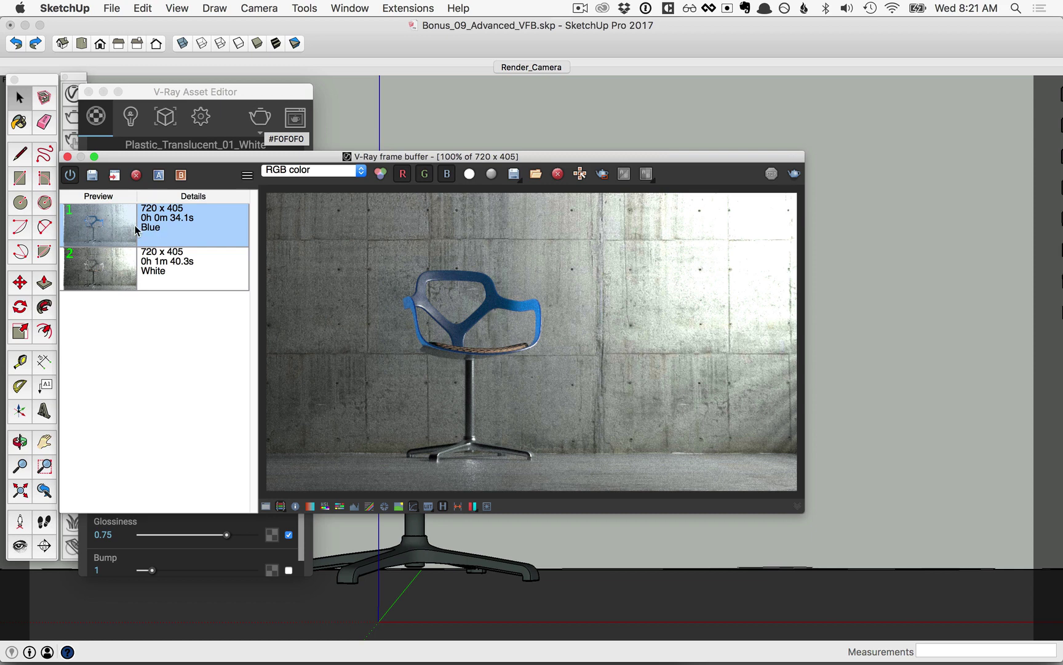
{"action": "left_click", "coordinate": [159, 176]}
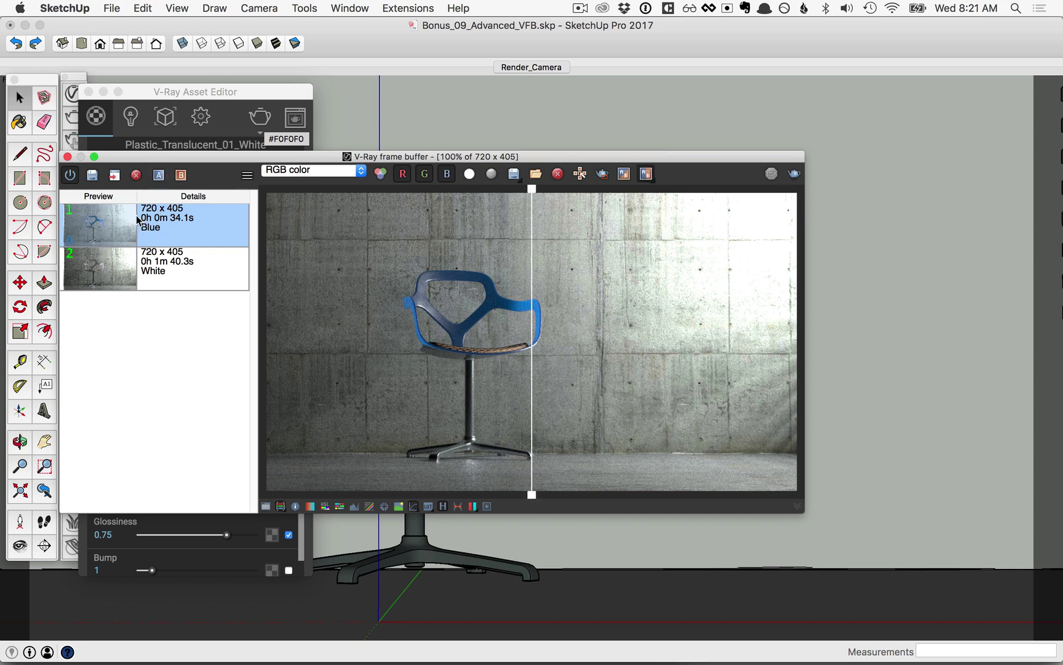
- Set the White entry as image B, move the split line, and swap A/B
{"action": "right_click", "coordinate": [131, 269]}
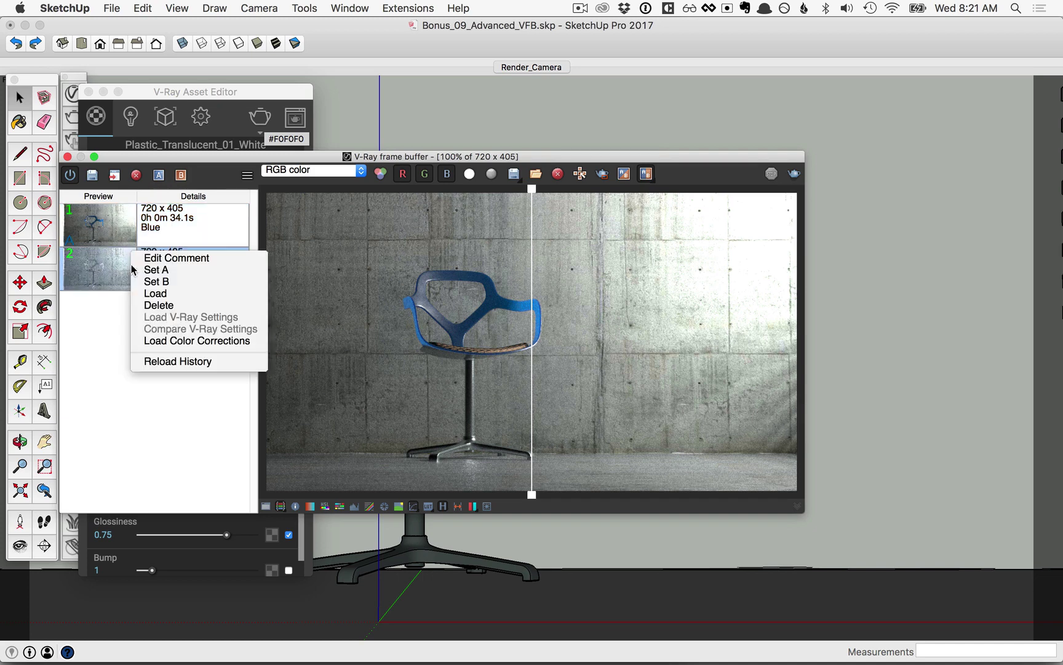
{"action": "left_click", "coordinate": [163, 282]}
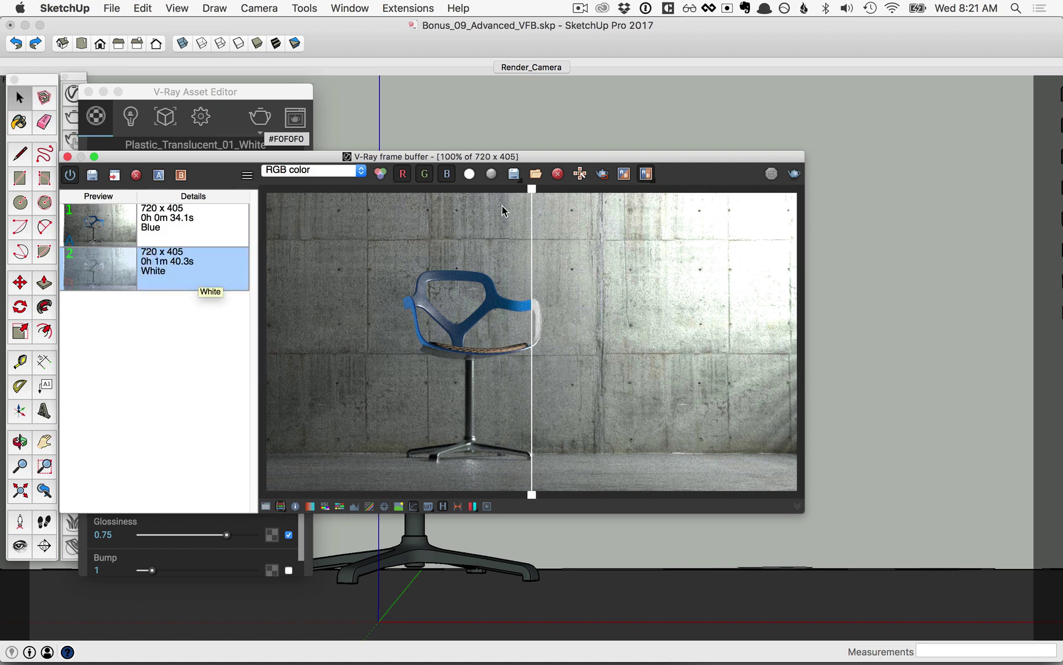
{"action": "left_click_drag", "start_coordinate": [532, 194], "coordinate": [472, 198]}
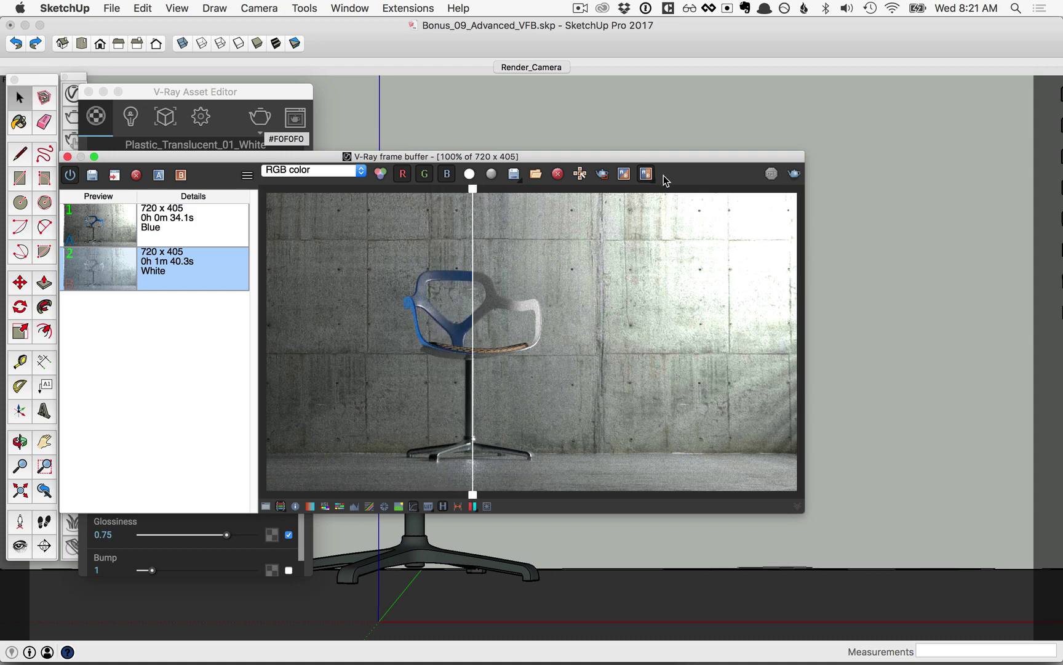
{"action": "left_click", "coordinate": [625, 177]}
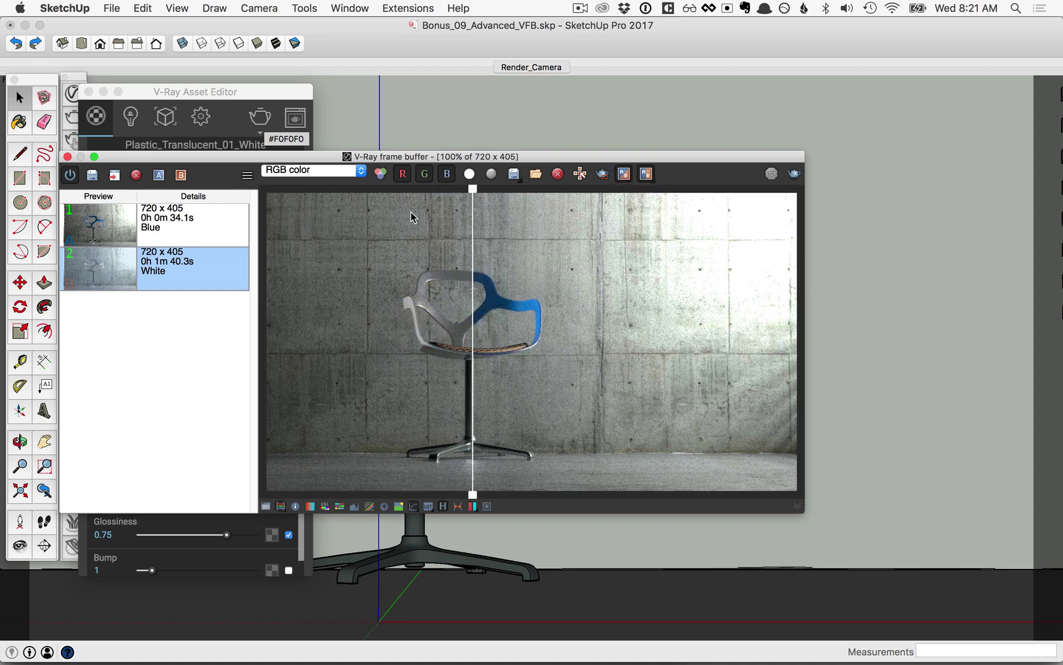
{"action": "mouse_move", "coordinate": [475, 192]}
{"action": "left_mouse_down"}
{"action": "mouse_move", "coordinate": [506, 191]}
{"action": "mouse_move", "coordinate": [435, 191]}
{"action": "mouse_move", "coordinate": [473, 189]}
{"action": "left_mouse_up"}
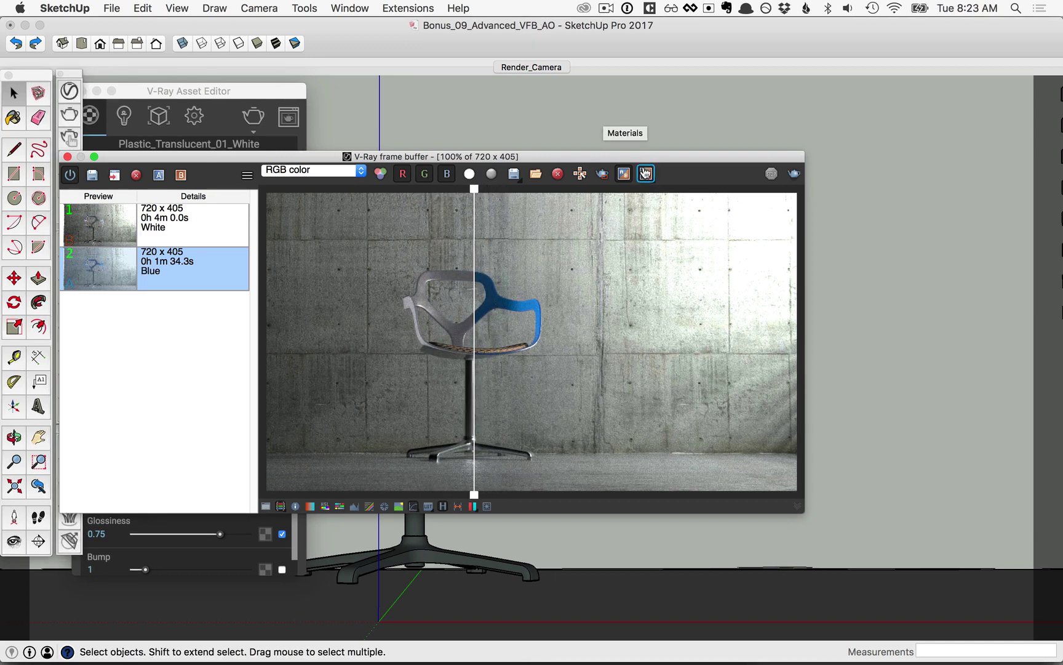
- Turn off Compare and enable the Exposure correction in the colour corrections panel
{"action": "left_click", "coordinate": [646, 177]}
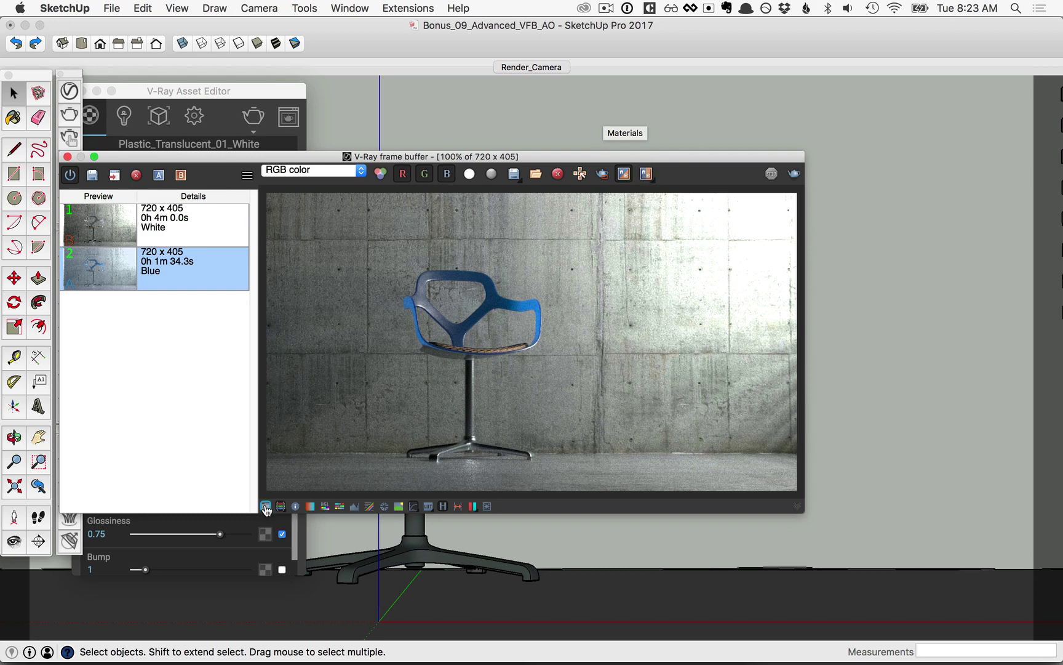
{"action": "left_click", "coordinate": [266, 507]}
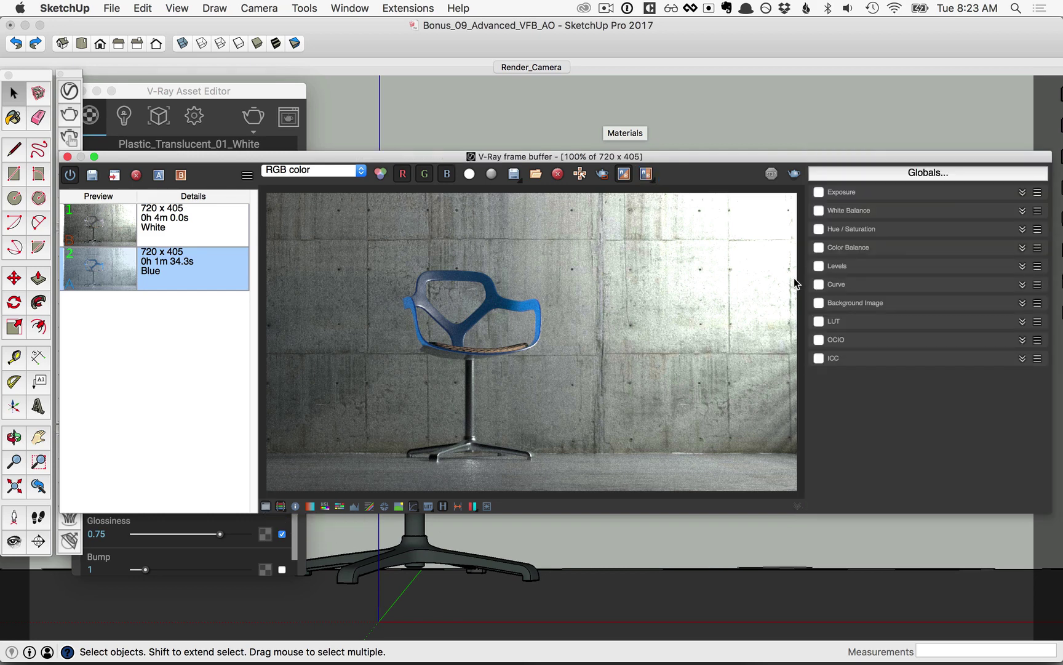
{"action": "left_click", "coordinate": [818, 192]}
{"action": "left_click", "coordinate": [1022, 193]}
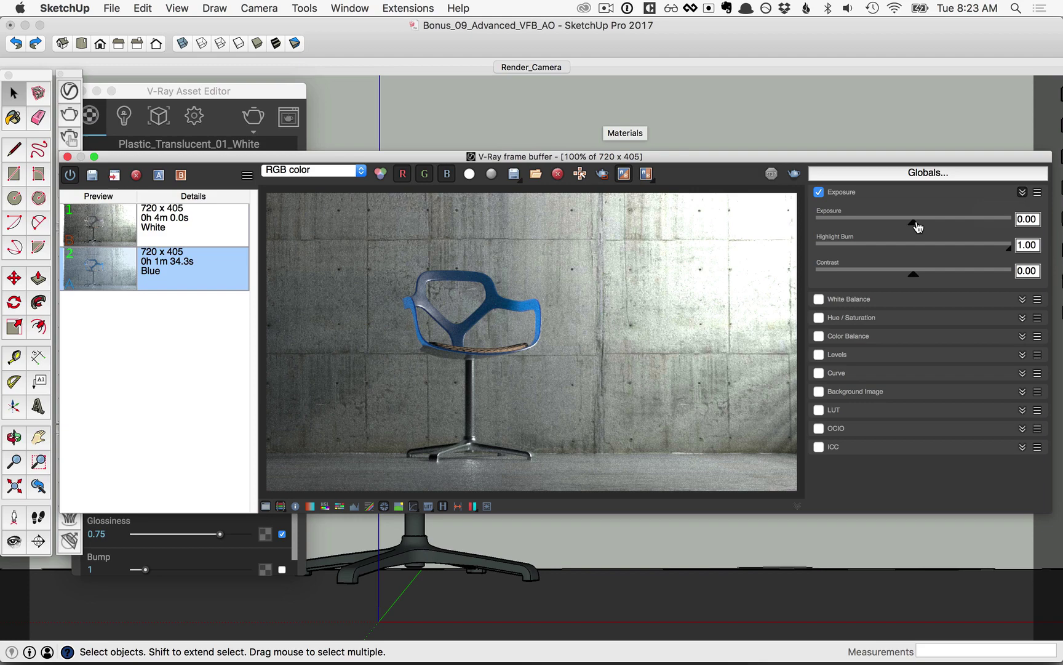
- Set Exposure to 0.00 and lower Highlight Burn to 0.42
{"action": "left_click_drag", "start_coordinate": [914, 225], "coordinate": [896, 230]}
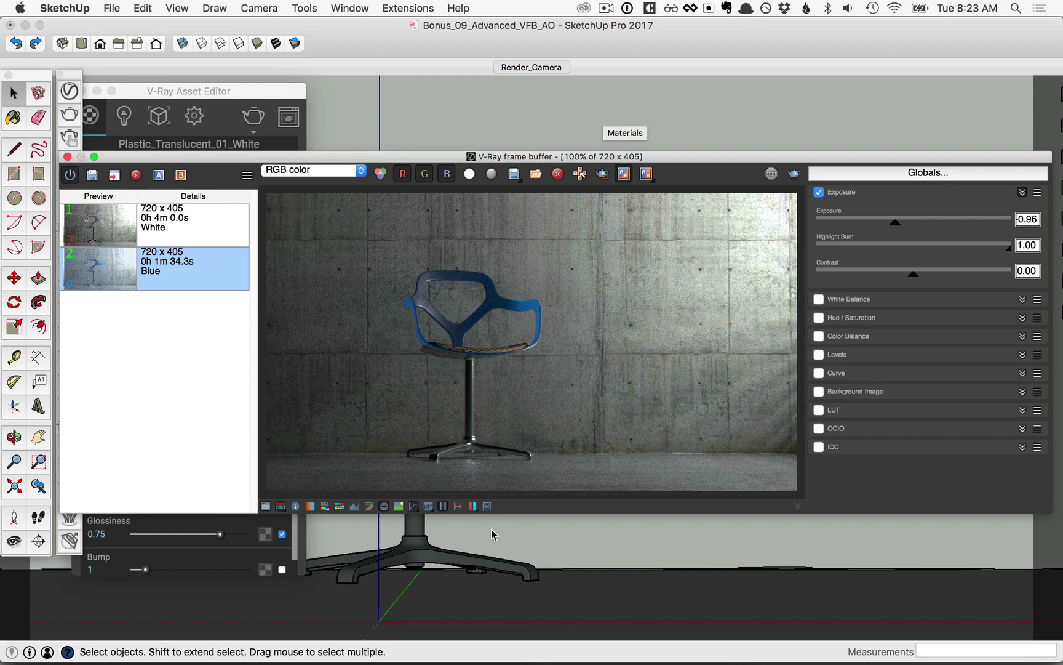
{"action": "double_click", "coordinate": [1029, 220]}
{"action": "type", "text": "0"}
{"action": "key", "text": "Return"}
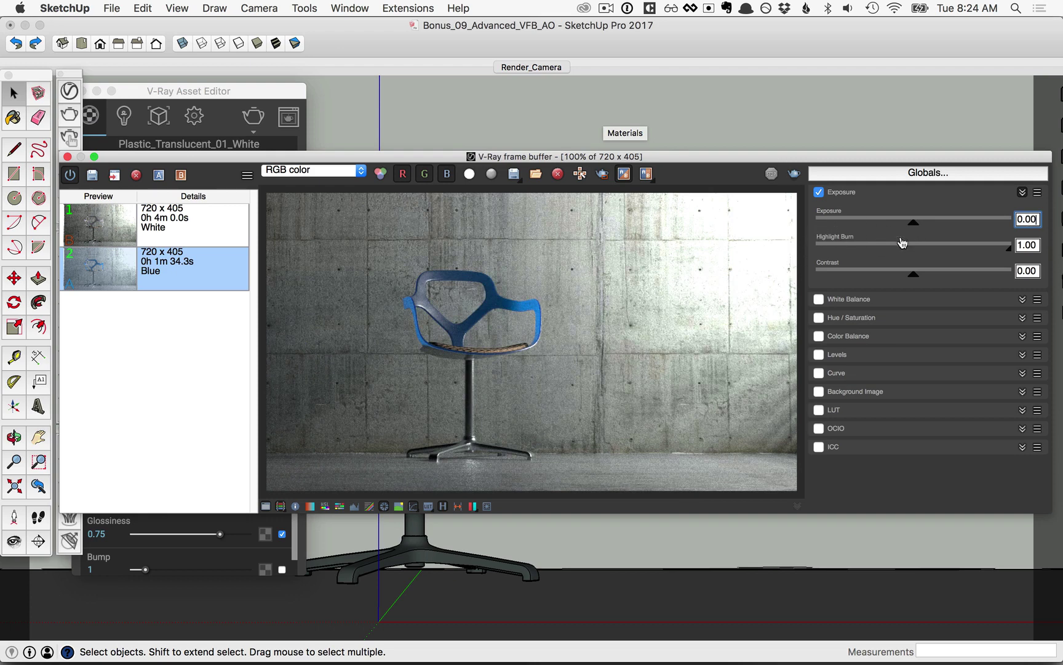
{"action": "mouse_move", "coordinate": [1011, 253]}
{"action": "left_mouse_down"}
{"action": "mouse_move", "coordinate": [836, 257]}
{"action": "mouse_move", "coordinate": [961, 252]}
{"action": "mouse_move", "coordinate": [884, 248]}
{"action": "mouse_move", "coordinate": [937, 247]}
{"action": "mouse_move", "coordinate": [901, 248]}
{"action": "left_mouse_up"}
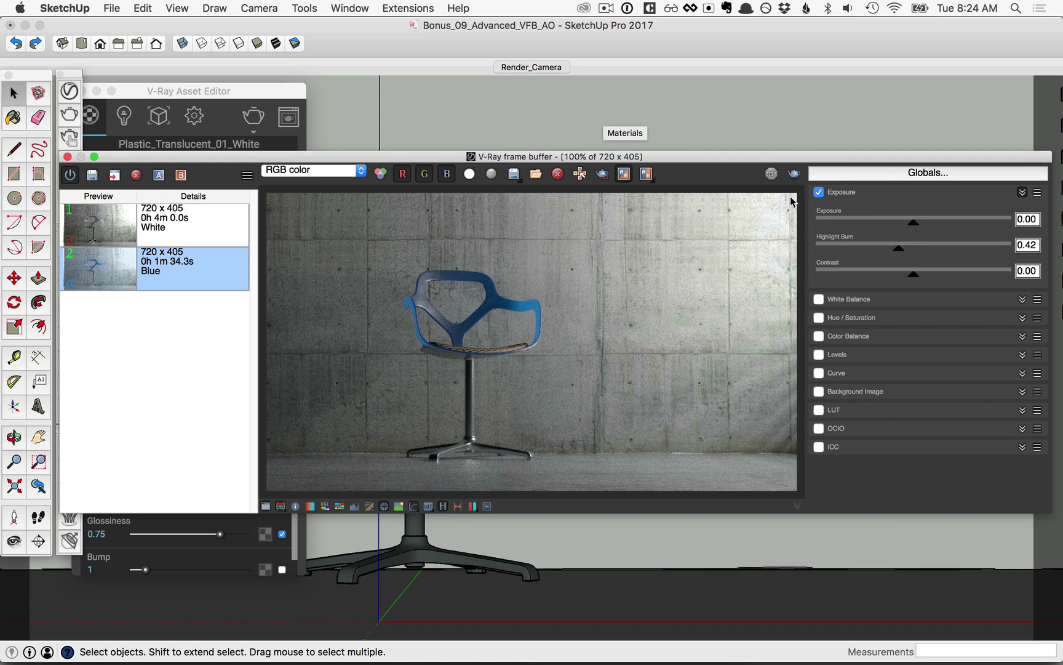
- Shift Color Balance shadows toward cyan and magenta, highlights to 0.16 red, -0.18 magenta, -0.16 yellow
{"action": "left_click", "coordinate": [818, 336]}
{"action": "left_click", "coordinate": [1022, 336]}
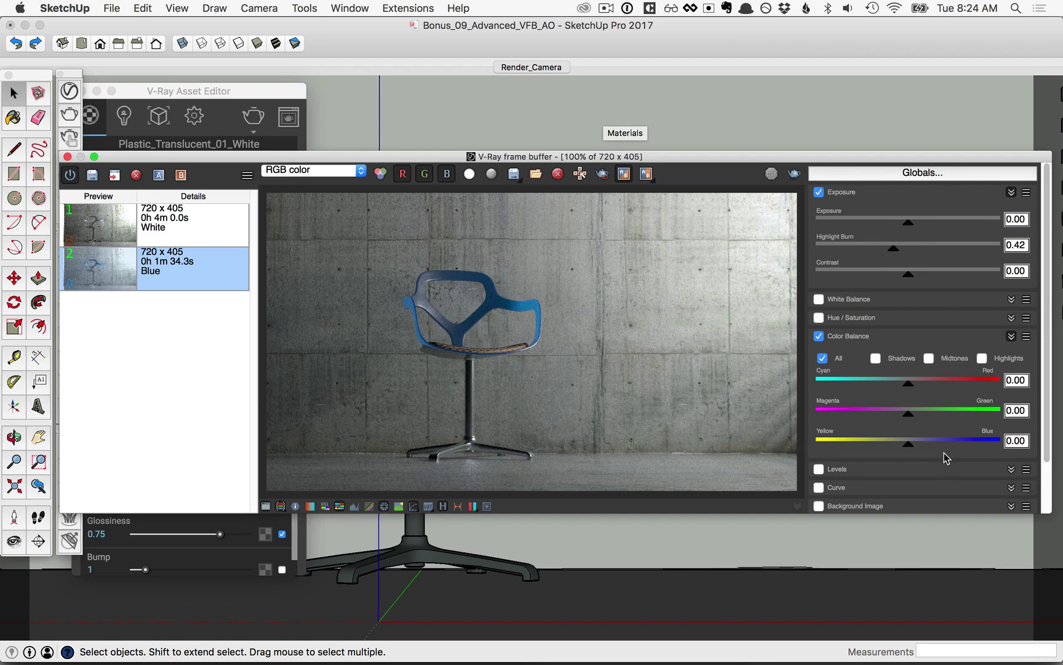
{"action": "left_click", "coordinate": [876, 359]}
{"action": "left_click_drag", "start_coordinate": [907, 387], "coordinate": [880, 385]}
{"action": "left_click_drag", "start_coordinate": [910, 421], "coordinate": [893, 416]}
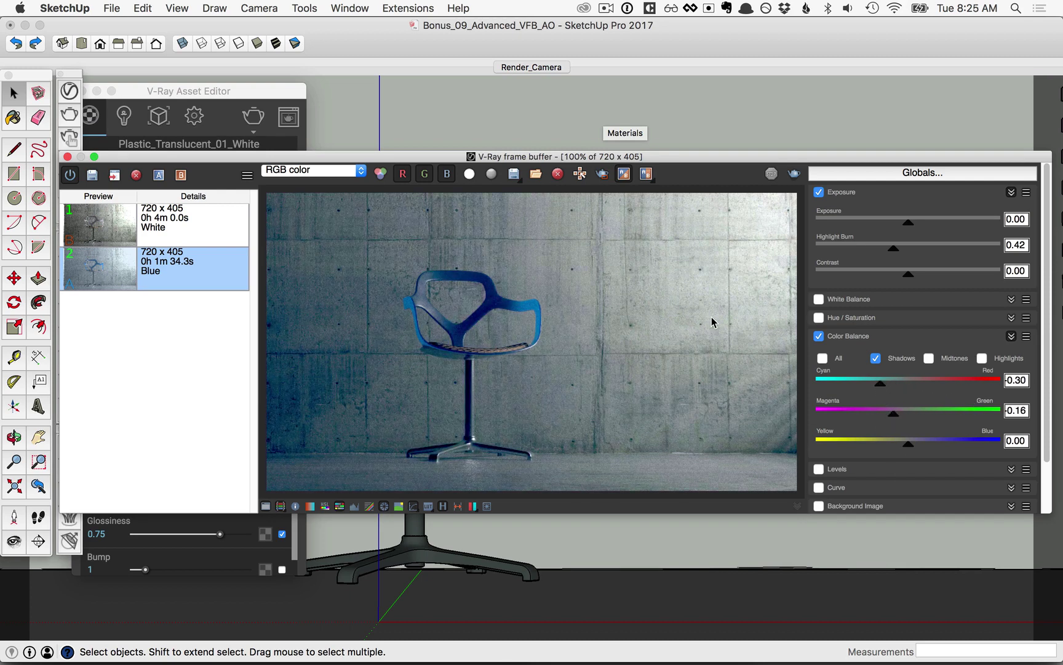
{"action": "left_click", "coordinate": [981, 358]}
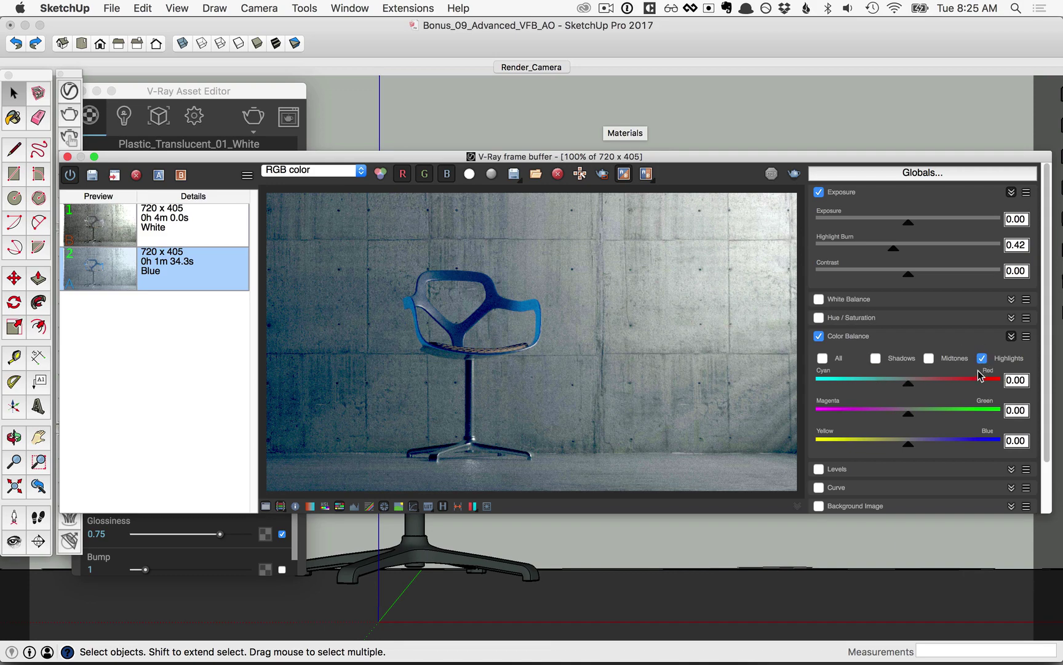
{"action": "left_click_drag", "start_coordinate": [909, 391], "coordinate": [896, 448]}
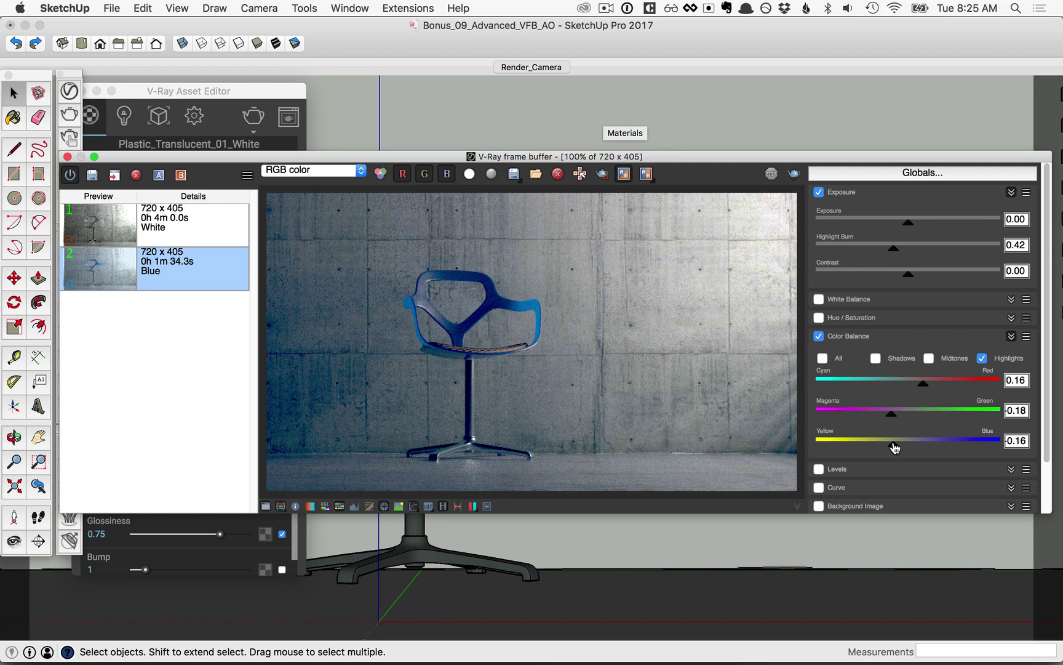
- Enable the Curve correction and add a bent midpoint to the tone curve
{"action": "left_click", "coordinate": [819, 487]}
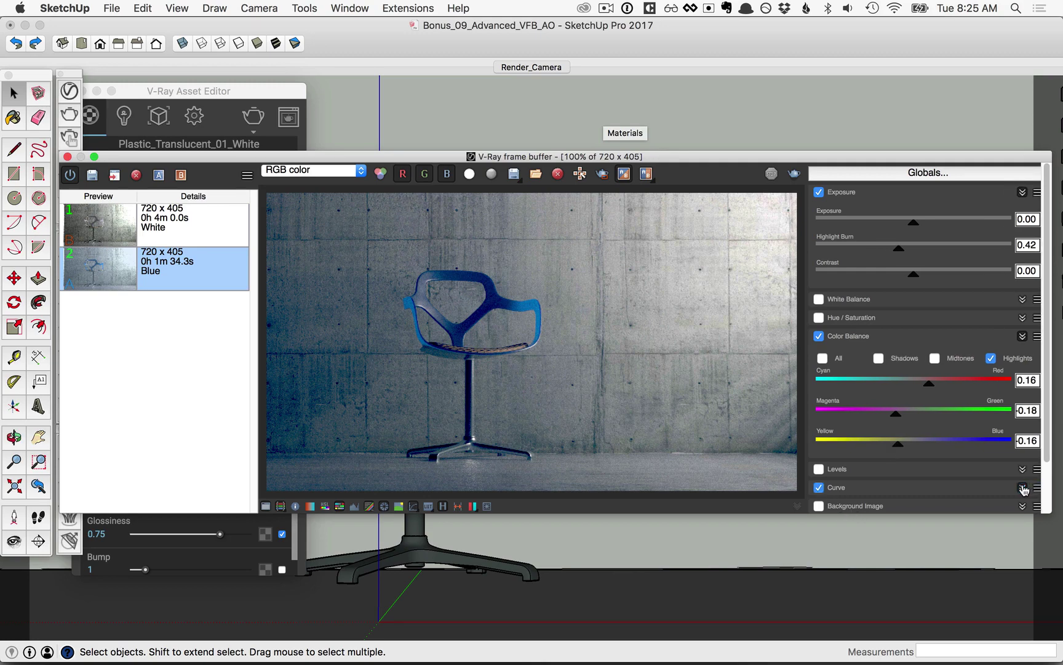
{"action": "left_click", "coordinate": [1022, 487]}
{"action": "left_click_drag", "start_coordinate": [1045, 331], "coordinate": [1046, 463]}
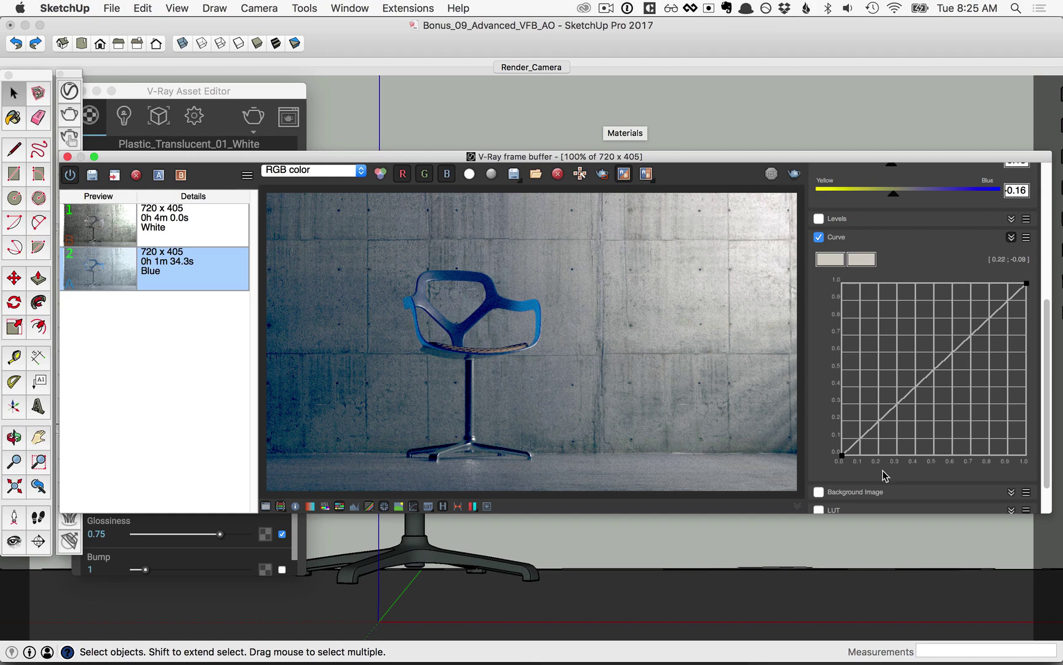
{"action": "left_click", "coordinate": [840, 455]}
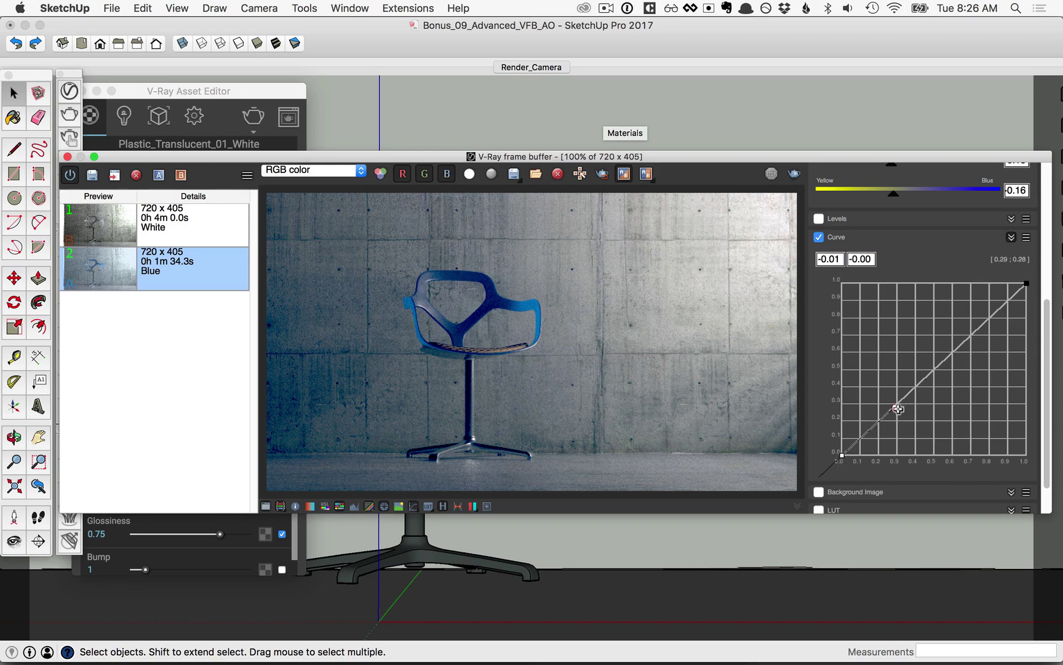
{"action": "mouse_move", "coordinate": [896, 406]}
{"action": "left_mouse_down"}
{"action": "mouse_move", "coordinate": [907, 422]}
{"action": "mouse_move", "coordinate": [919, 419]}
{"action": "mouse_move", "coordinate": [897, 408]}
{"action": "mouse_move", "coordinate": [911, 418]}
{"action": "left_mouse_up"}
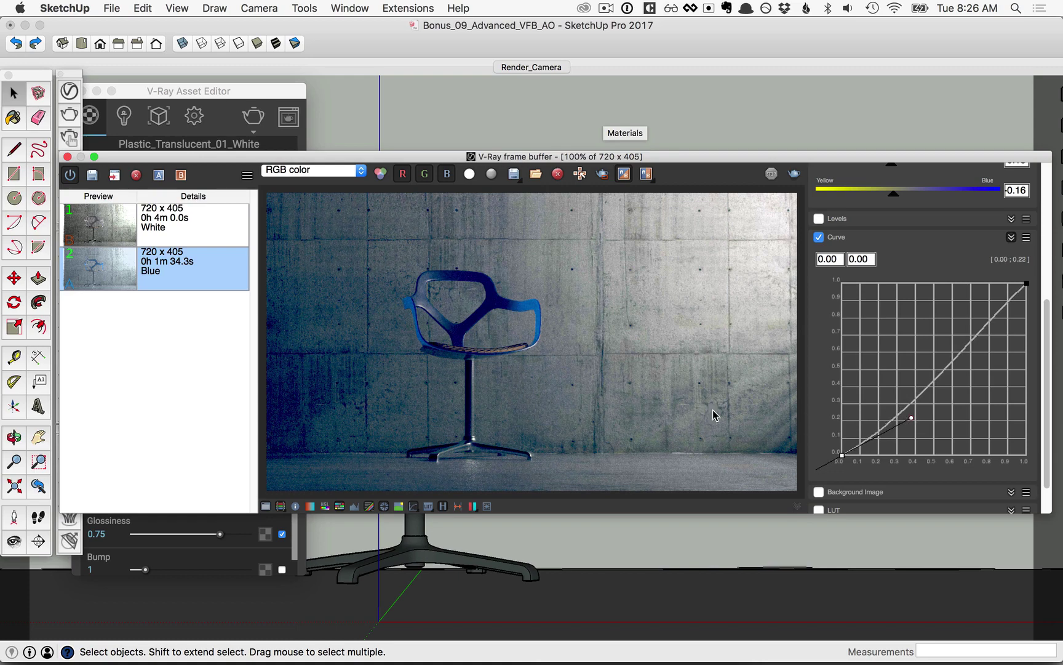
- Reshape the curve's top-right and bottom-left end handles so it bows upward
{"action": "left_click", "coordinate": [1027, 283]}
{"action": "mouse_move", "coordinate": [972, 331]}
{"action": "left_mouse_down"}
{"action": "mouse_move", "coordinate": [953, 306]}
{"action": "mouse_move", "coordinate": [961, 320]}
{"action": "left_mouse_up"}
{"action": "left_click", "coordinate": [842, 454]}
{"action": "left_click_drag", "start_coordinate": [843, 454], "coordinate": [884, 399]}
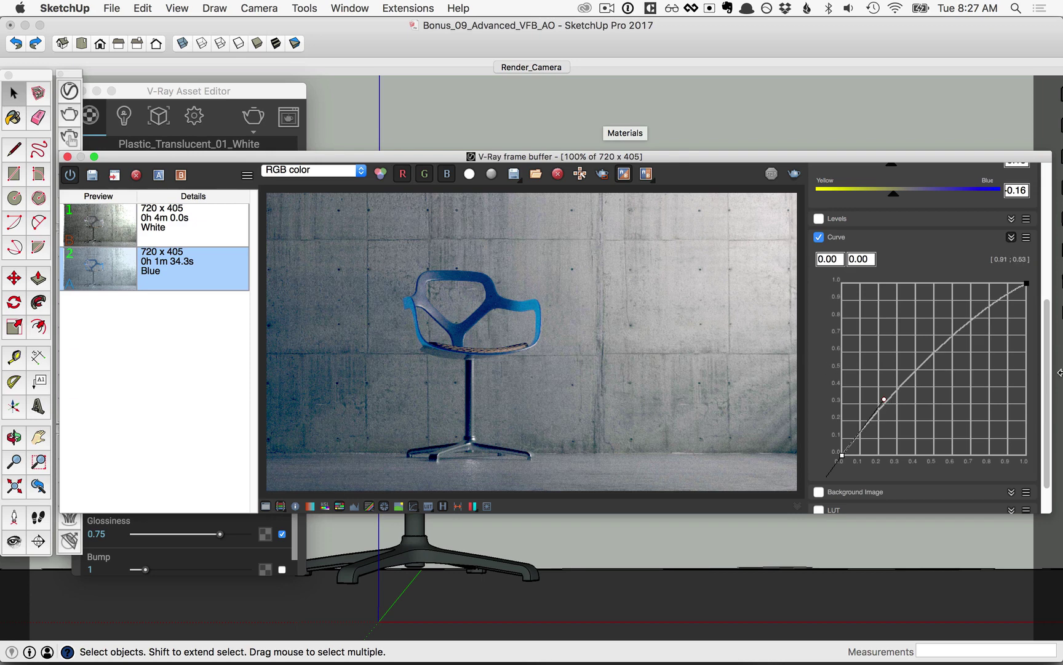
{"action": "left_click_drag", "start_coordinate": [1050, 365], "coordinate": [931, 172]}
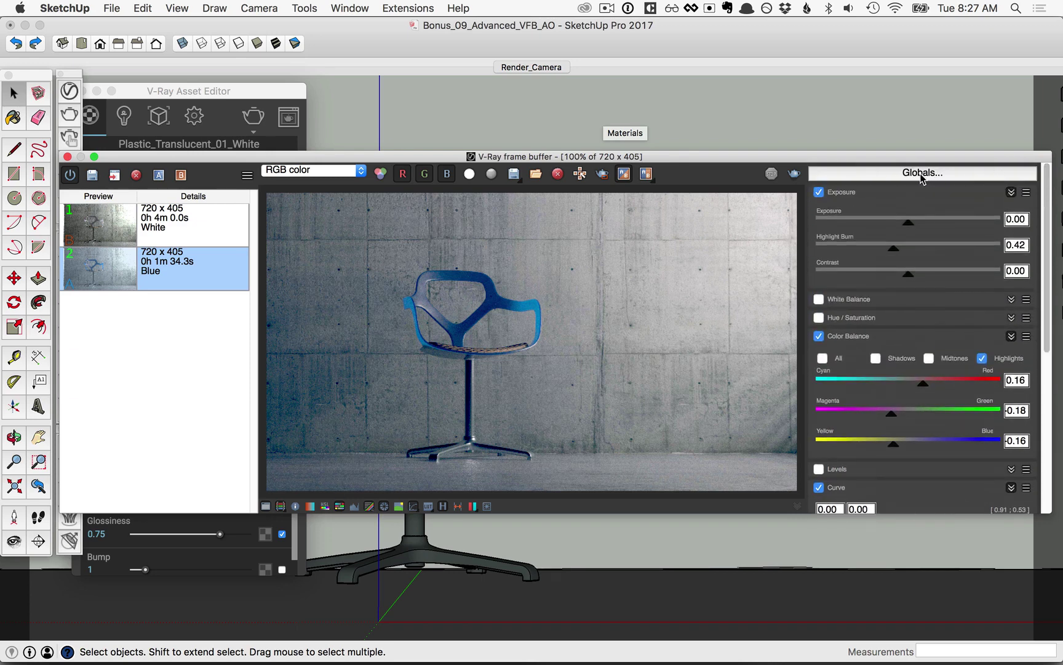
- Export the global corrections as Global Color Correction file cc-chair-4 in Assets
{"action": "left_click", "coordinate": [922, 174]}
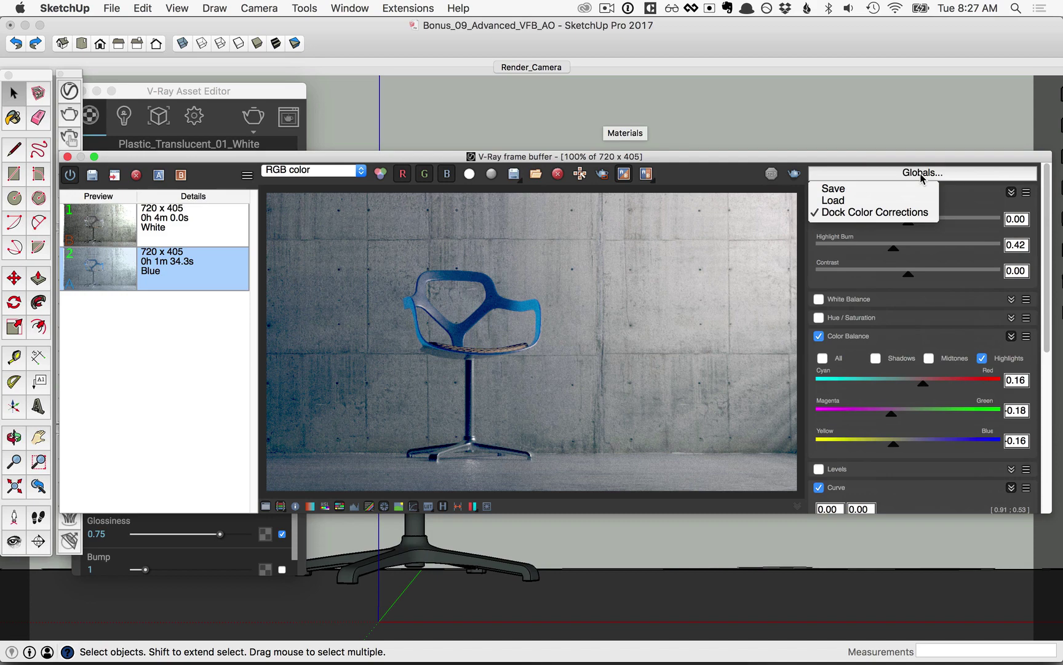
{"action": "left_click", "coordinate": [840, 193]}
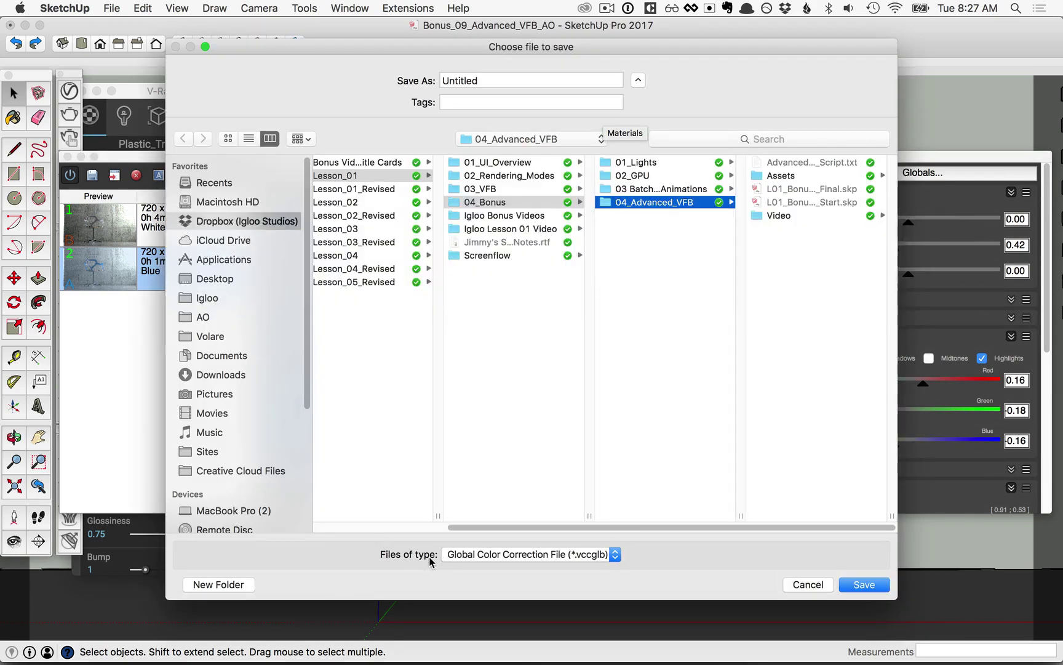
{"action": "left_click", "coordinate": [494, 557]}
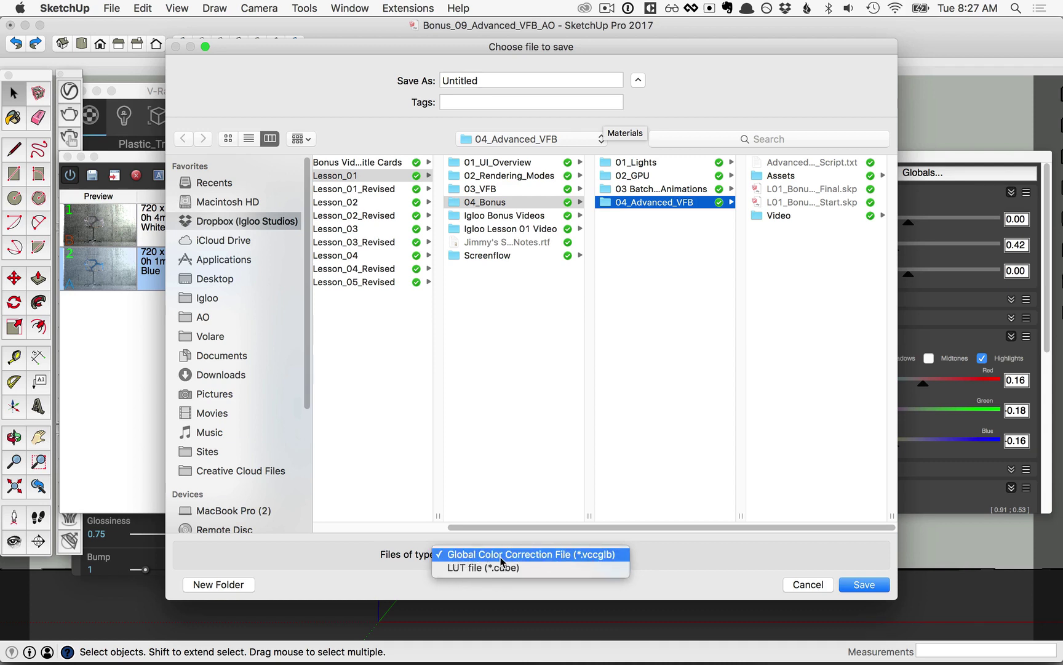
{"action": "left_click", "coordinate": [574, 555]}
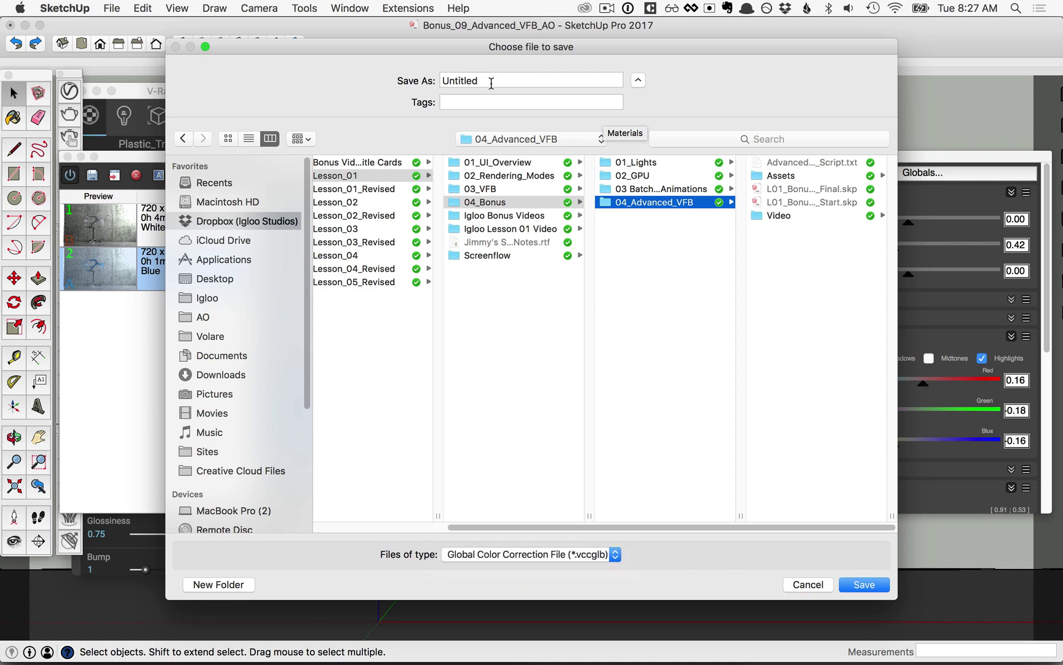
{"action": "double_click", "coordinate": [492, 81]}
{"action": "type", "text": "cc-chair-4"}
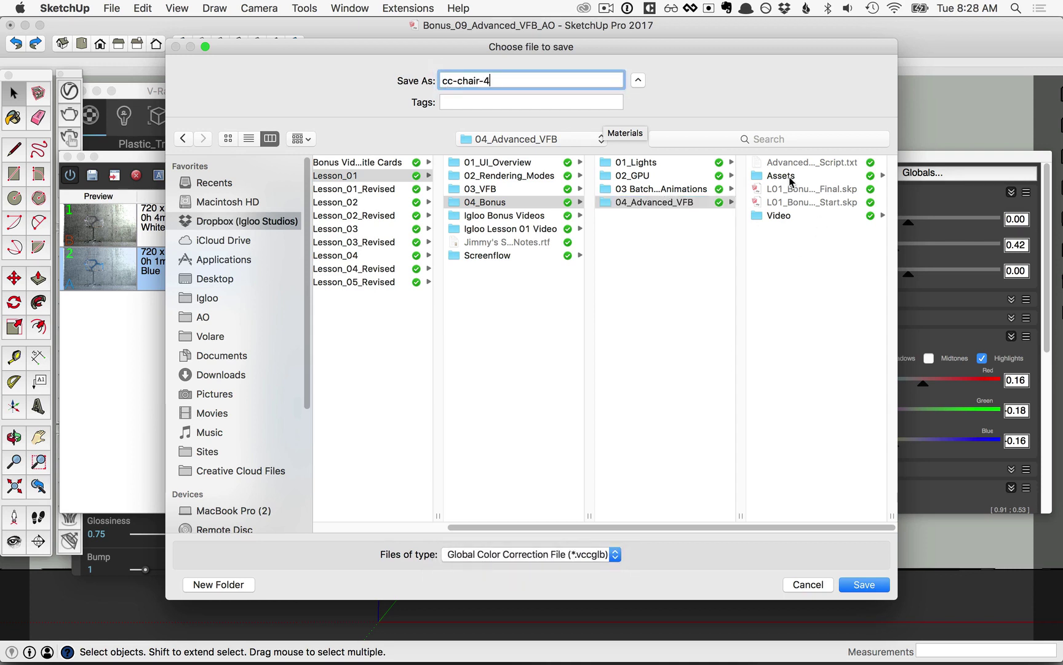
{"action": "left_click", "coordinate": [782, 175]}
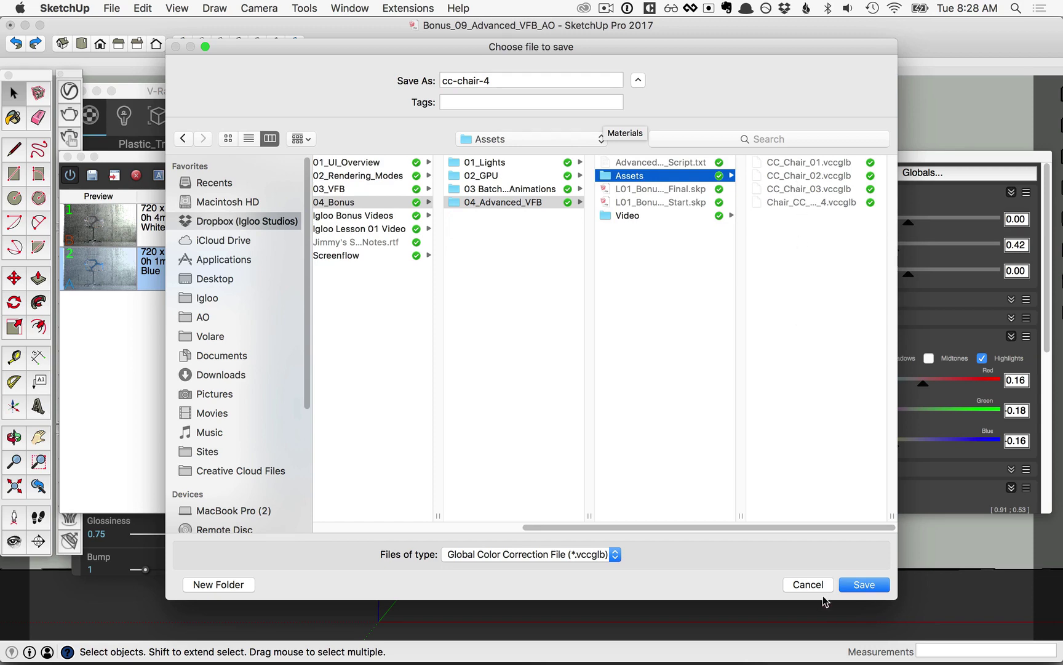
{"action": "left_click", "coordinate": [862, 585]}
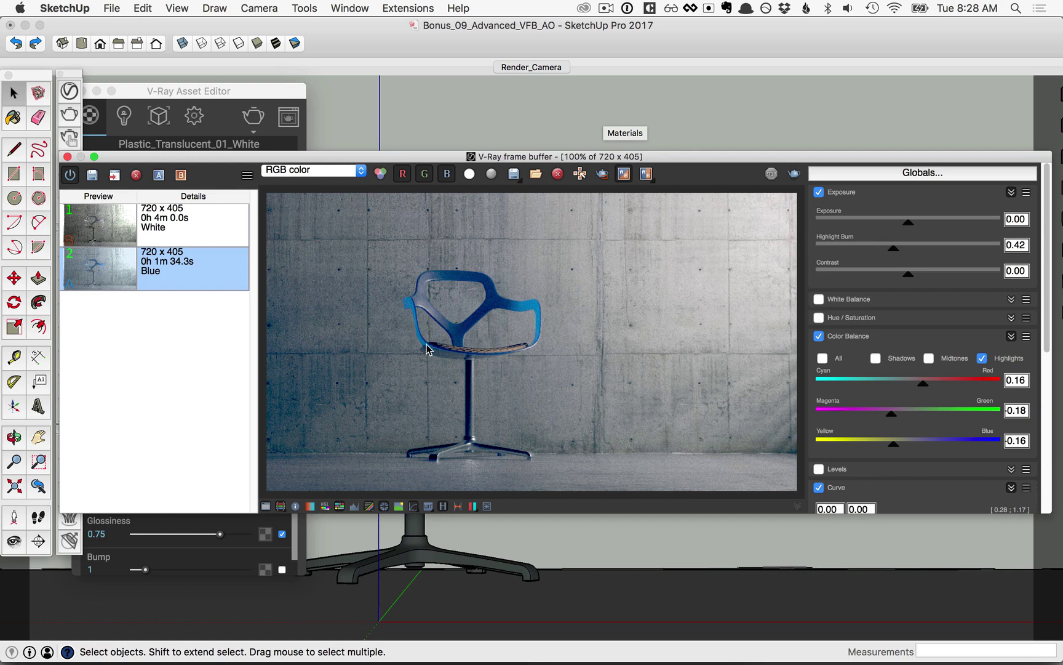
- Load the CC_Chair_01 preset and save the corrected render to history
{"action": "left_click", "coordinate": [916, 174]}
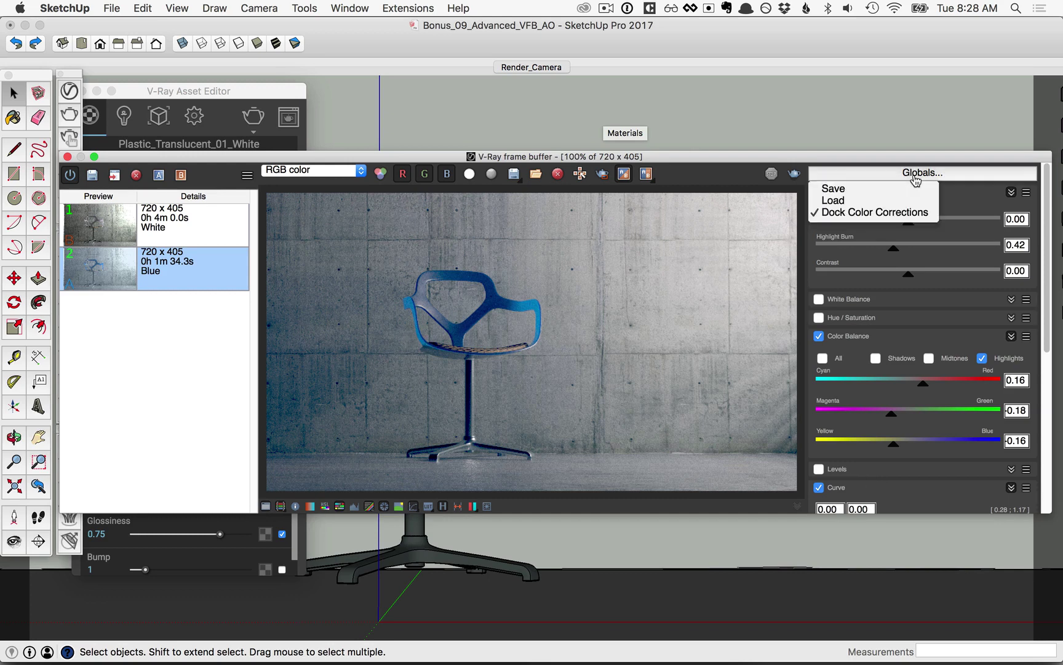
{"action": "left_click", "coordinate": [837, 201]}
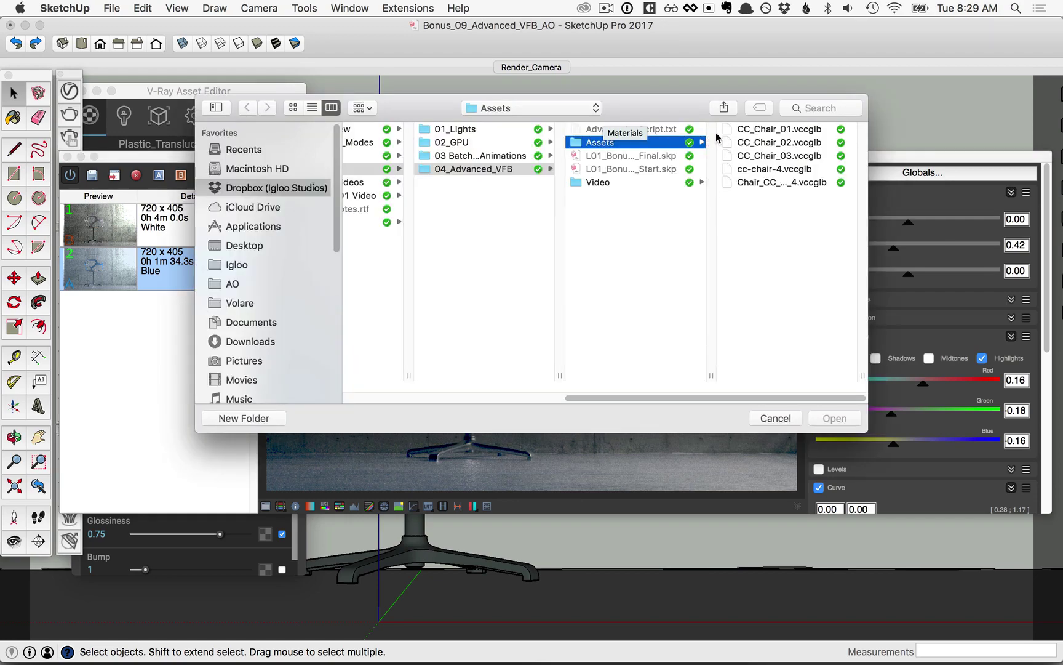
{"action": "left_click", "coordinate": [794, 131]}
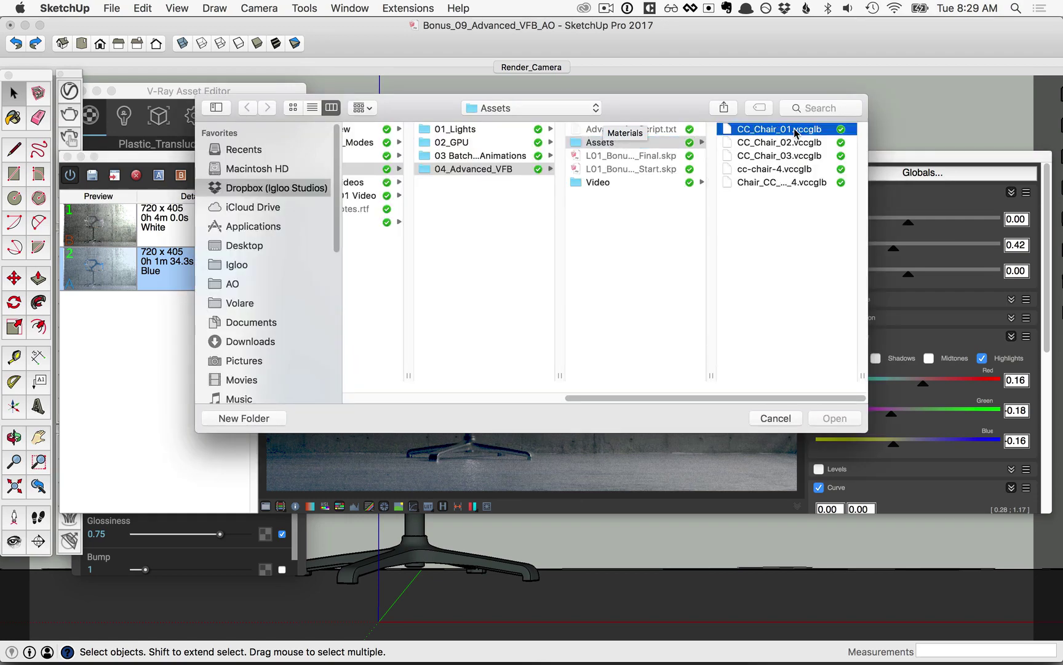
{"action": "left_click", "coordinate": [830, 418]}
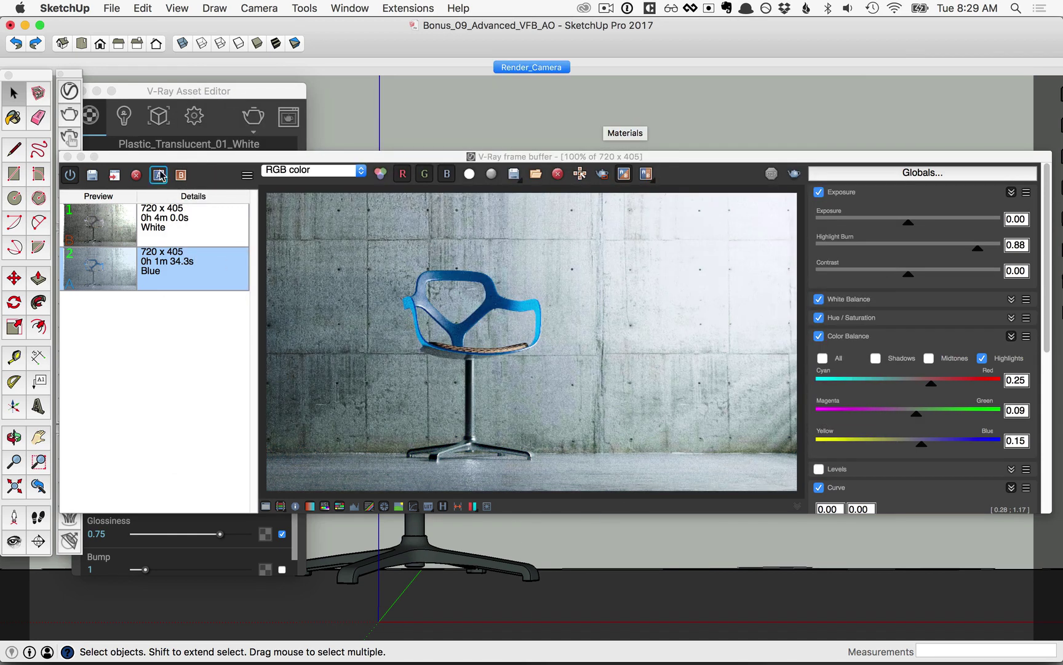
{"action": "left_click", "coordinate": [92, 176]}
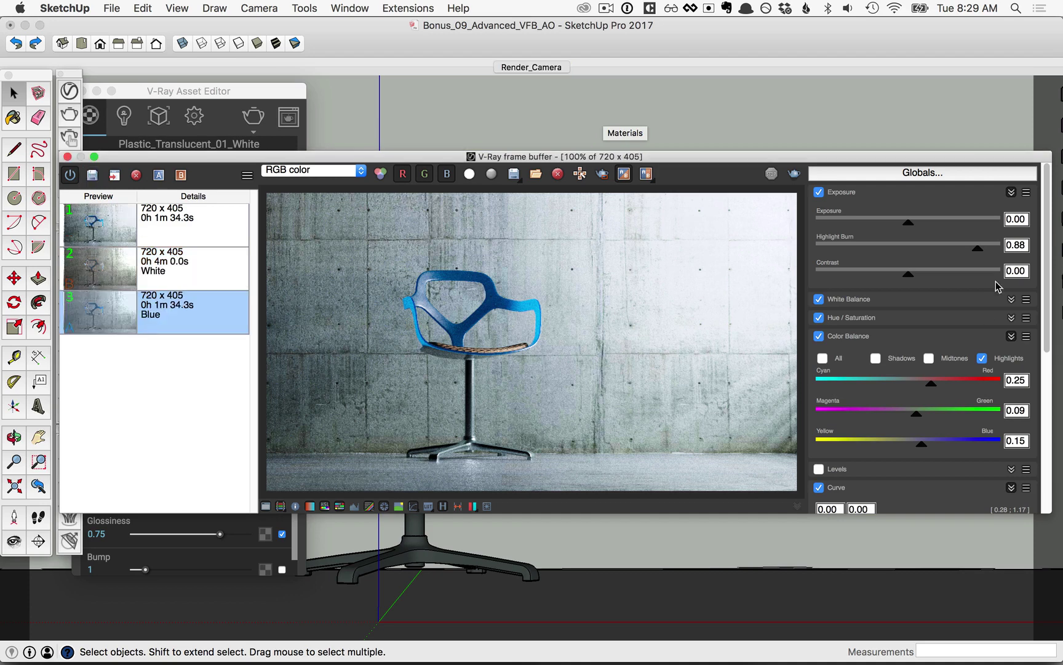
- Load the CC_Chair_02 preset from Assets and save the corrected render to history
{"action": "left_click", "coordinate": [940, 178]}
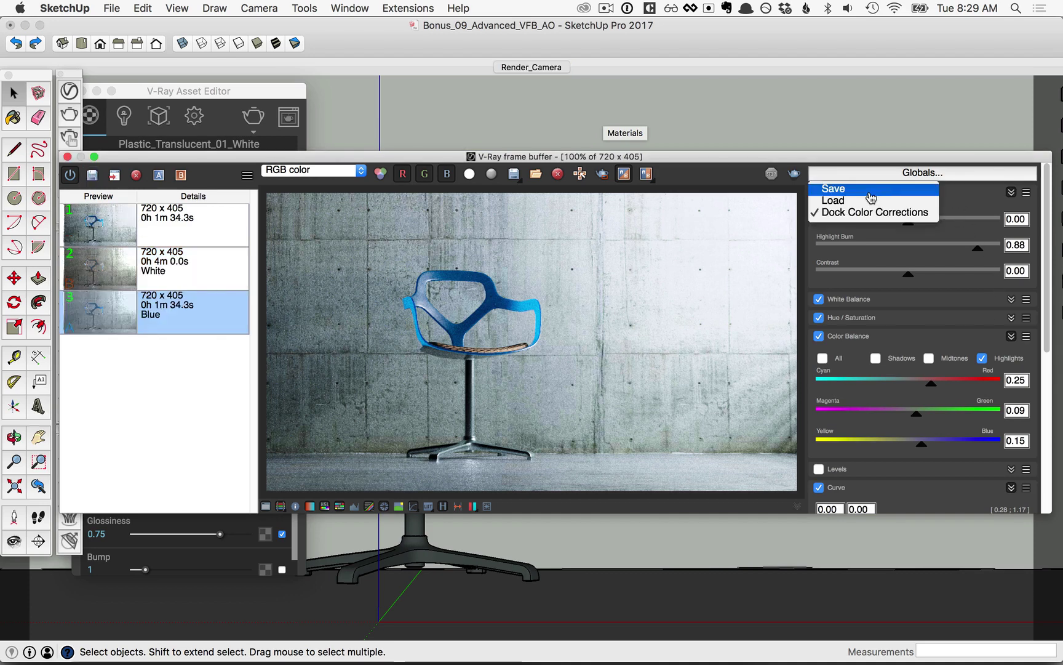
{"action": "left_click", "coordinate": [847, 202]}
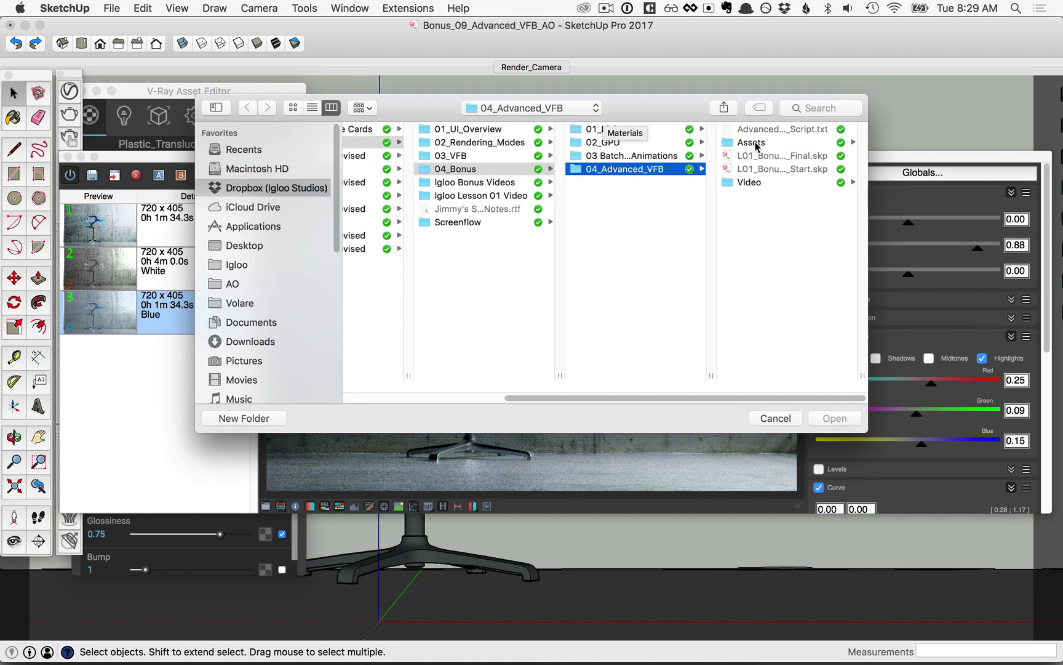
{"action": "left_click", "coordinate": [754, 143]}
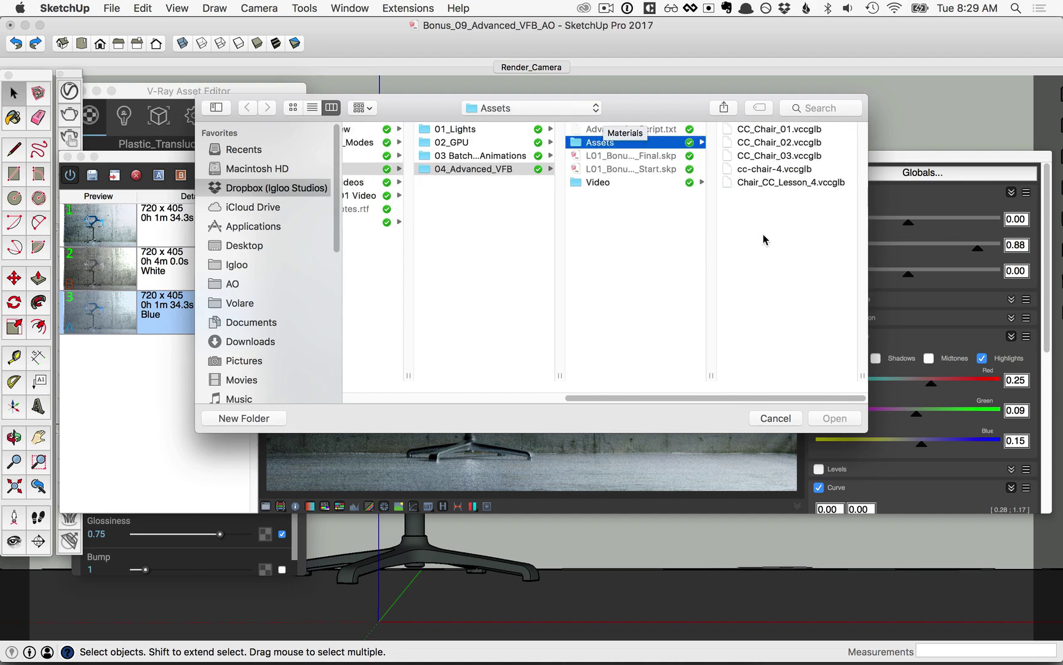
{"action": "left_click", "coordinate": [777, 142]}
{"action": "left_click", "coordinate": [833, 418]}
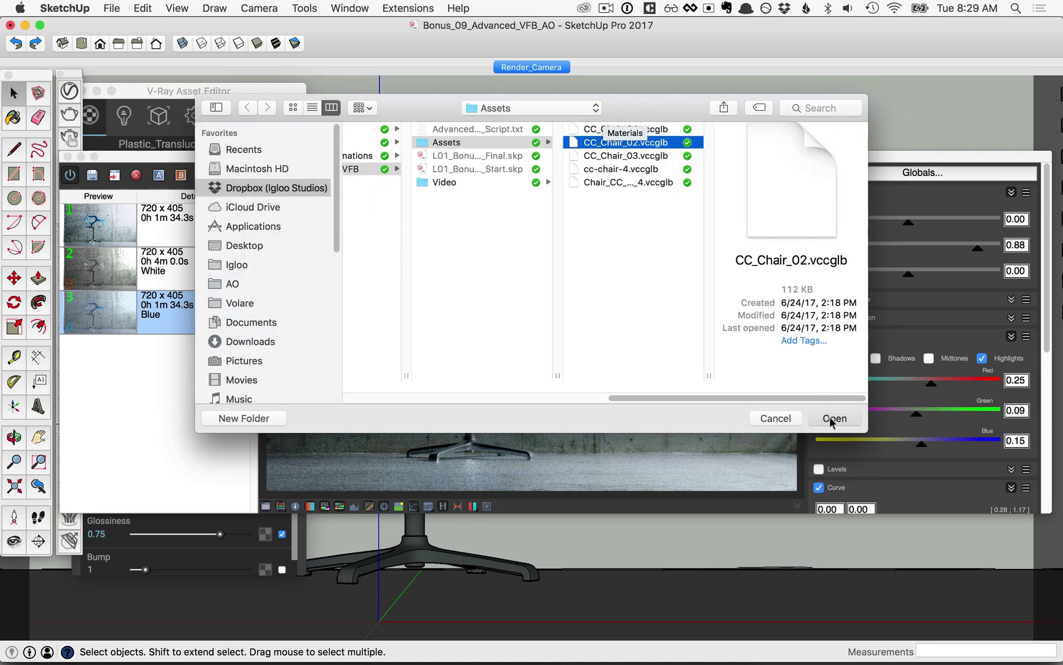
{"action": "left_click", "coordinate": [93, 174]}
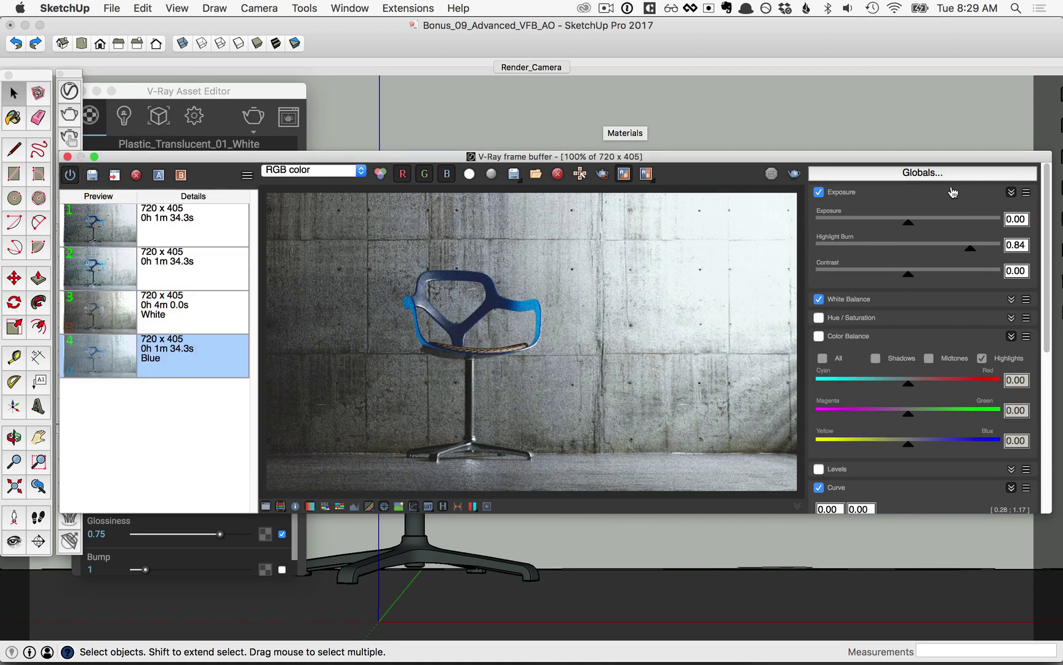
- Load the CC_Chair_03 preset from Assets and save the corrected render to history
{"action": "left_click", "coordinate": [931, 176]}
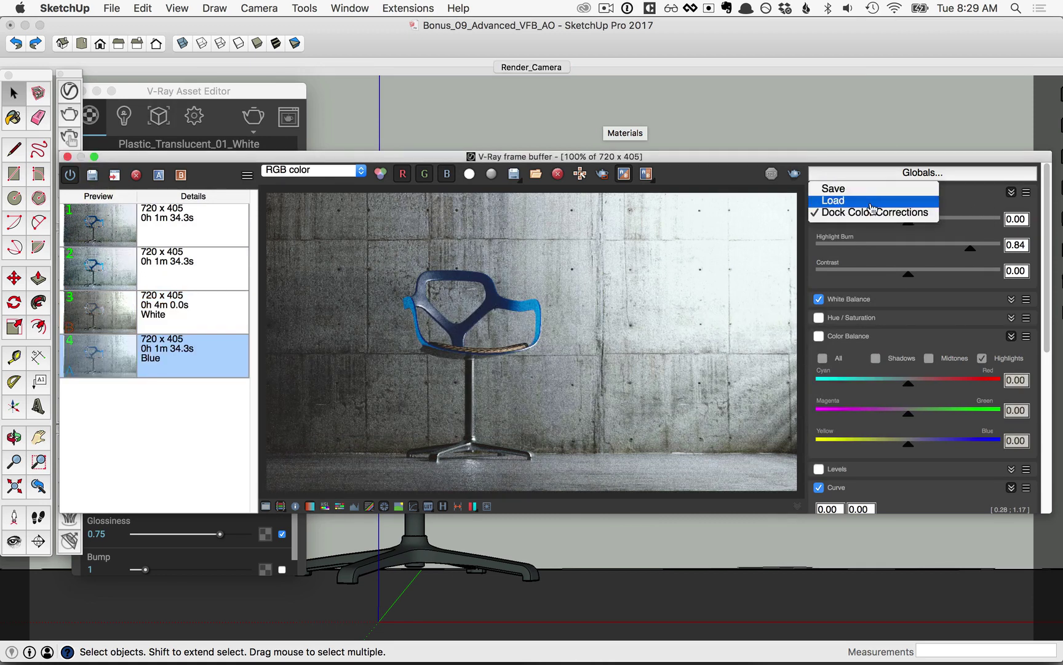
{"action": "left_click", "coordinate": [871, 205]}
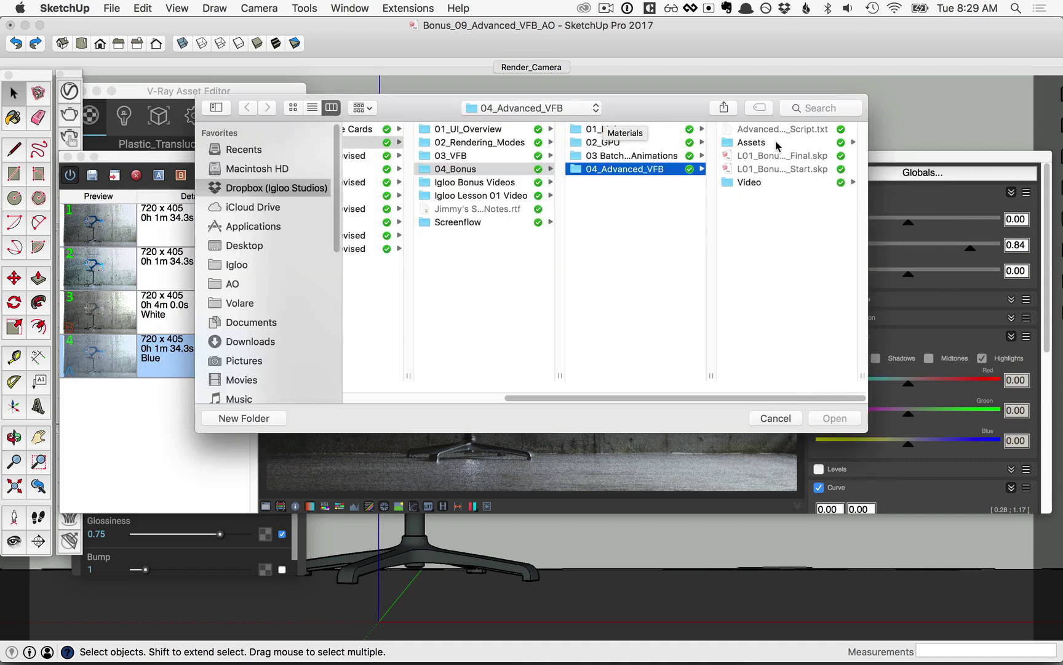
{"action": "left_click", "coordinate": [777, 143]}
{"action": "left_click", "coordinate": [790, 156]}
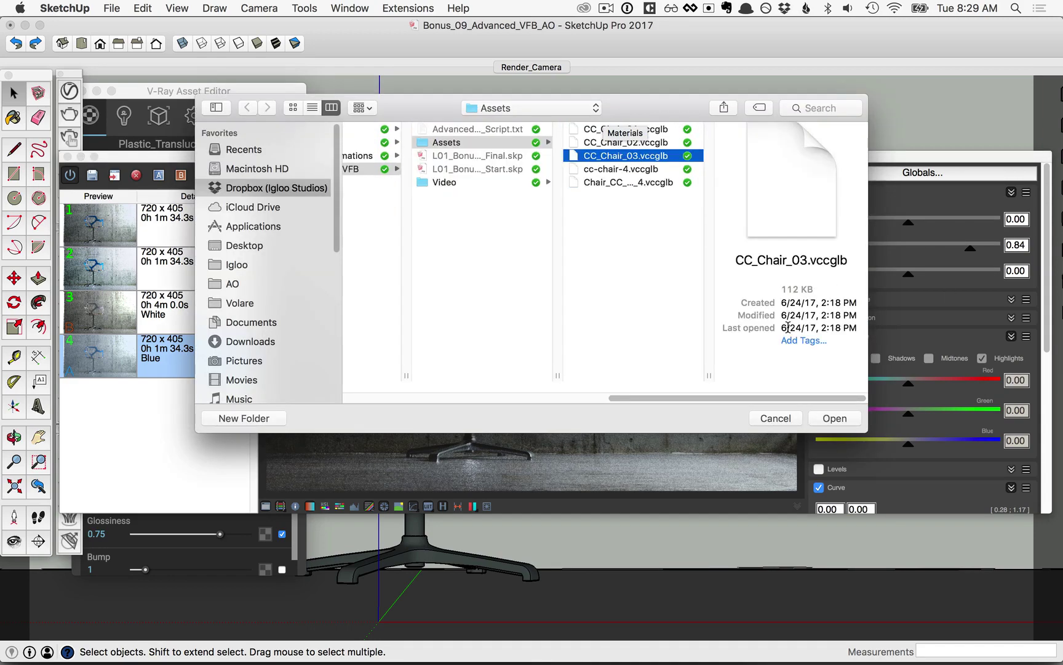
{"action": "left_click", "coordinate": [835, 419]}
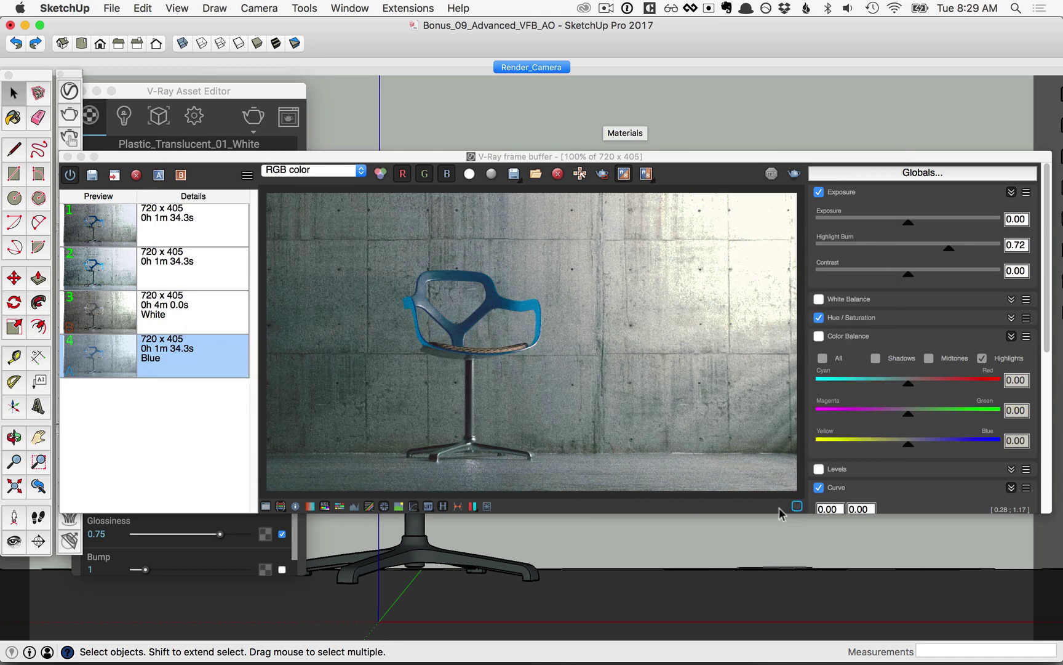
{"action": "left_click", "coordinate": [440, 449]}
{"action": "left_click", "coordinate": [93, 174]}
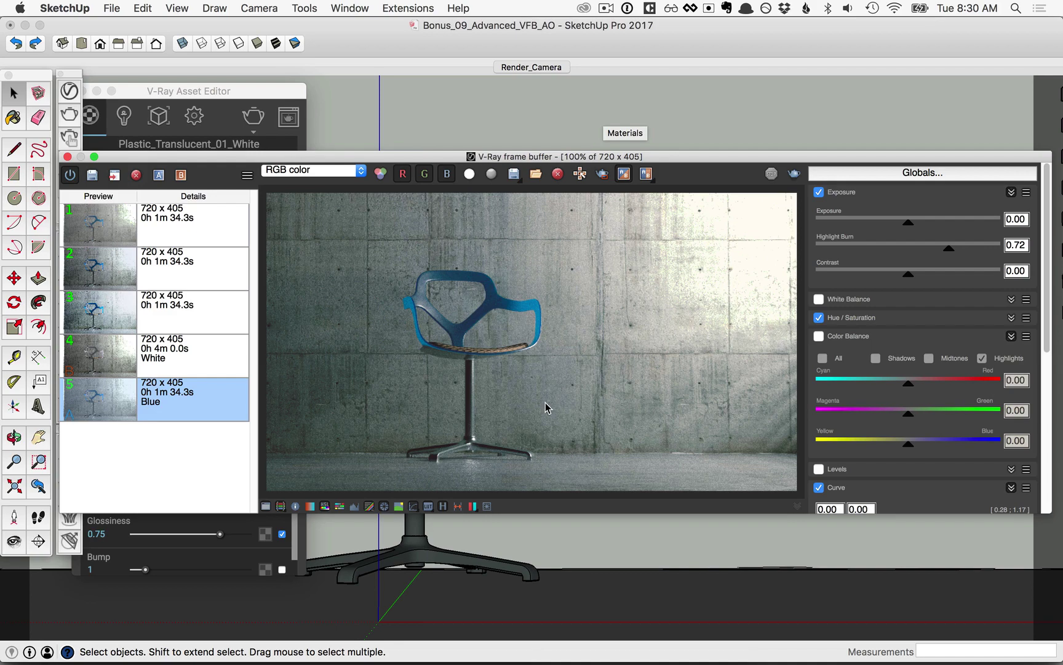
- Load color corrections from history entries 1, 2, then 3, ending with Highlight Burn 0.88
{"action": "right_click", "coordinate": [117, 234]}
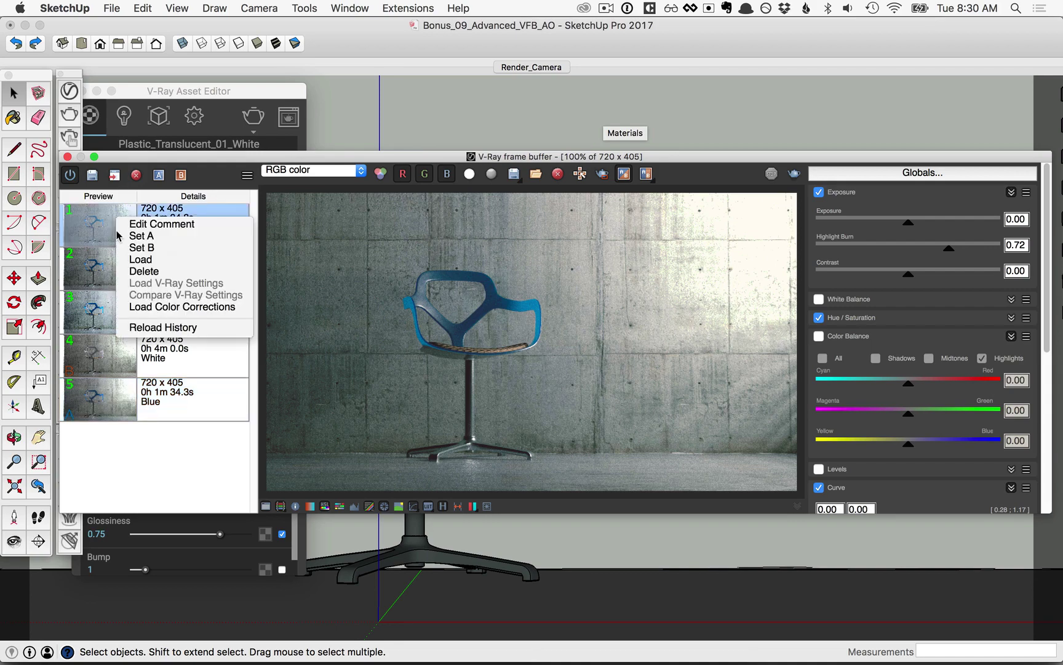
{"action": "left_click", "coordinate": [145, 307]}
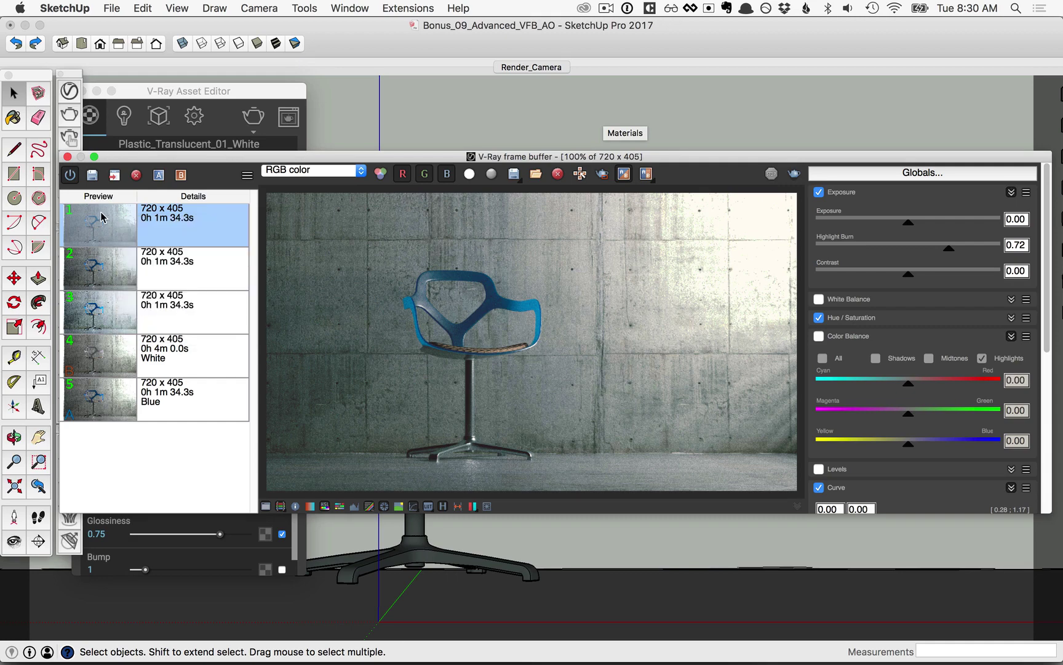
{"action": "right_click", "coordinate": [149, 275]}
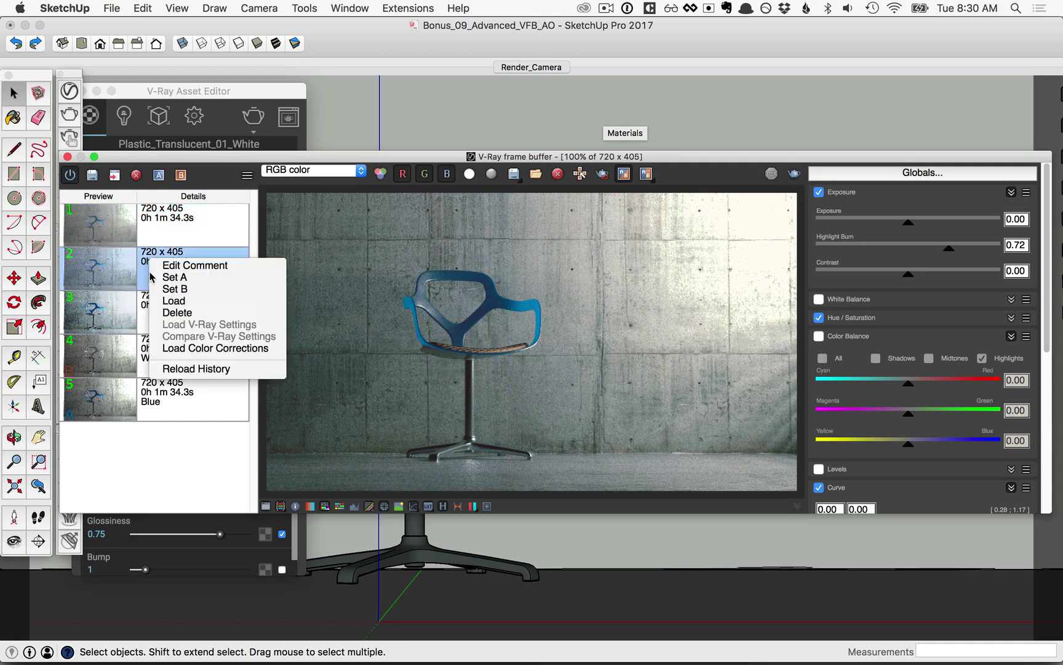
{"action": "left_click", "coordinate": [161, 353]}
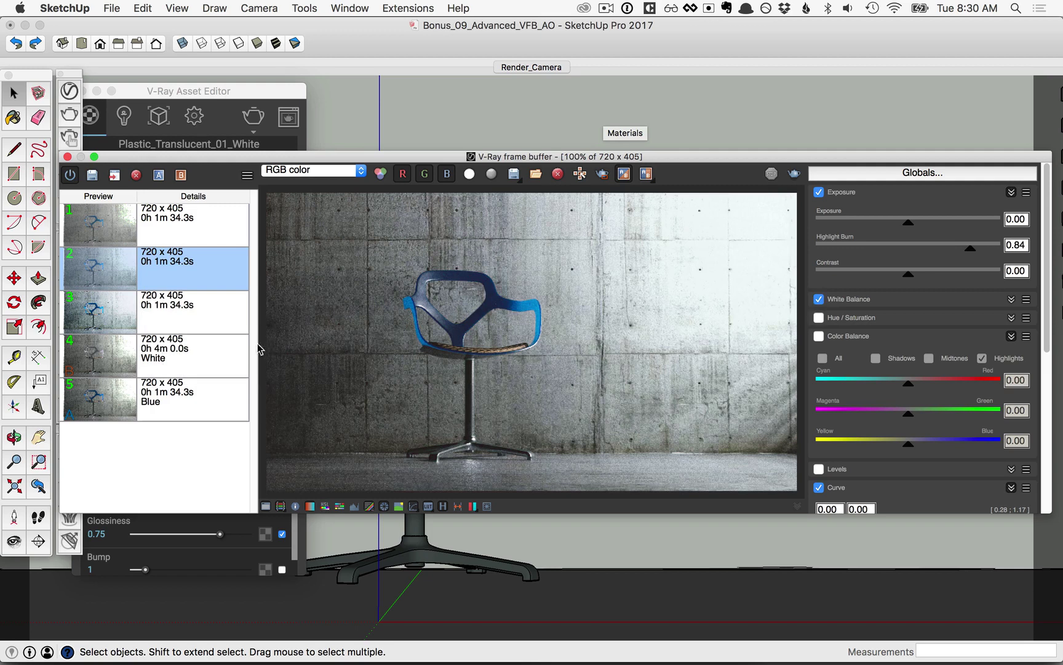
{"action": "right_click", "coordinate": [154, 296]}
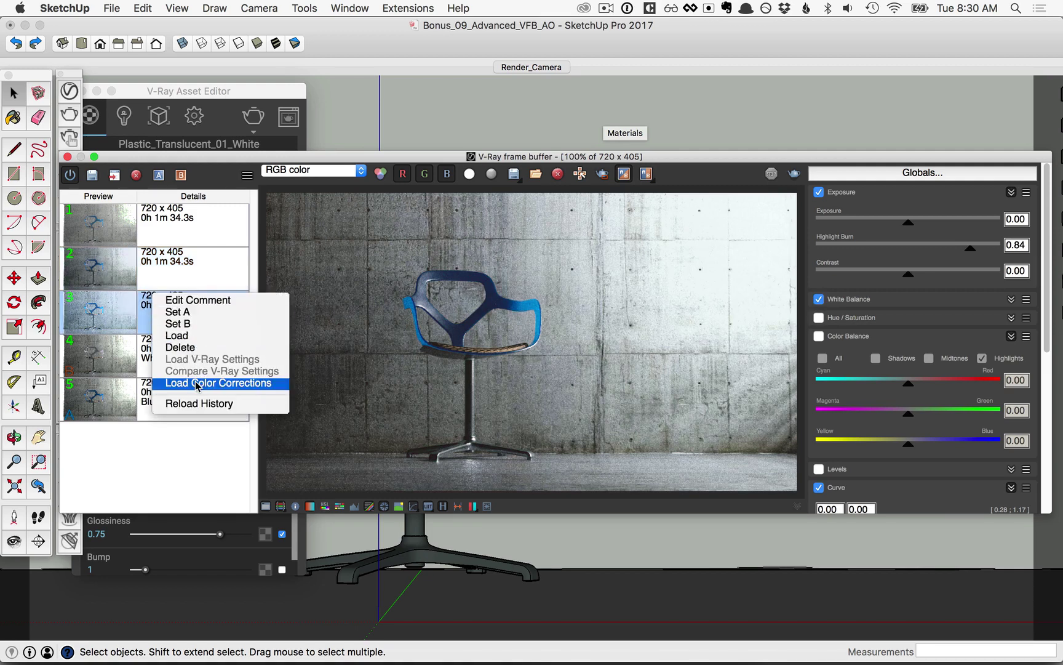
{"action": "left_click", "coordinate": [196, 384]}
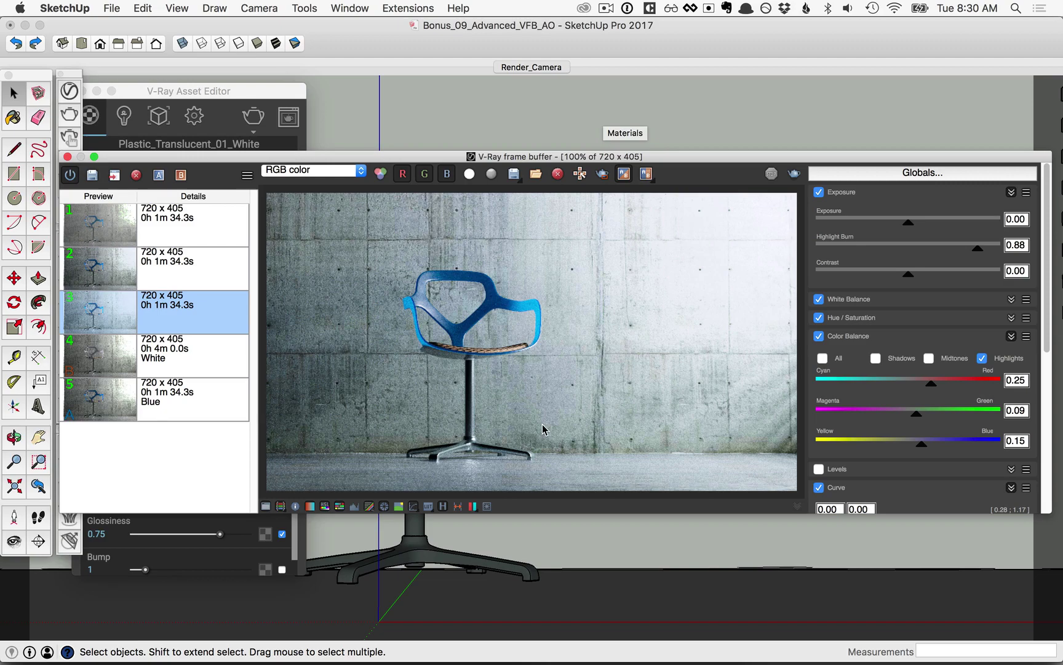